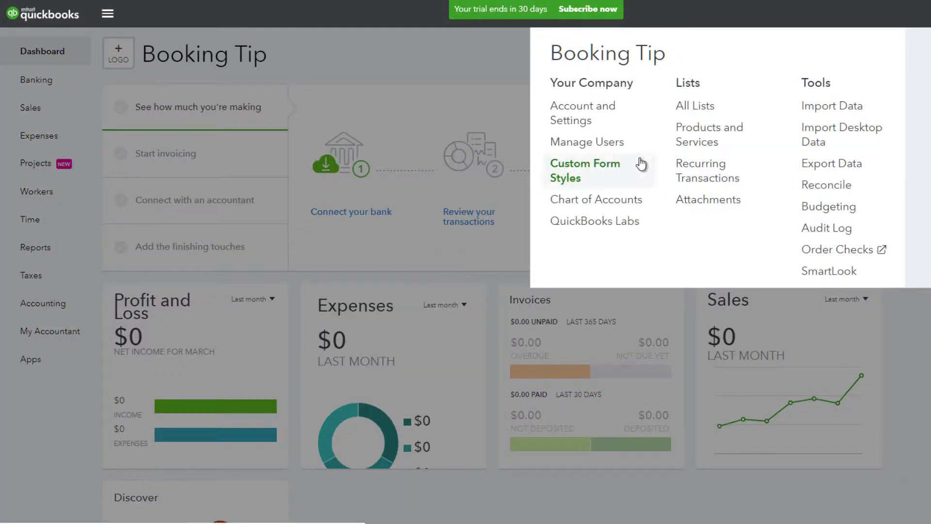
In Sales settings, save Products and services with inventory quantity-on-hand tracking left unchecked
{"action": "left_click", "coordinate": [632, 141]}
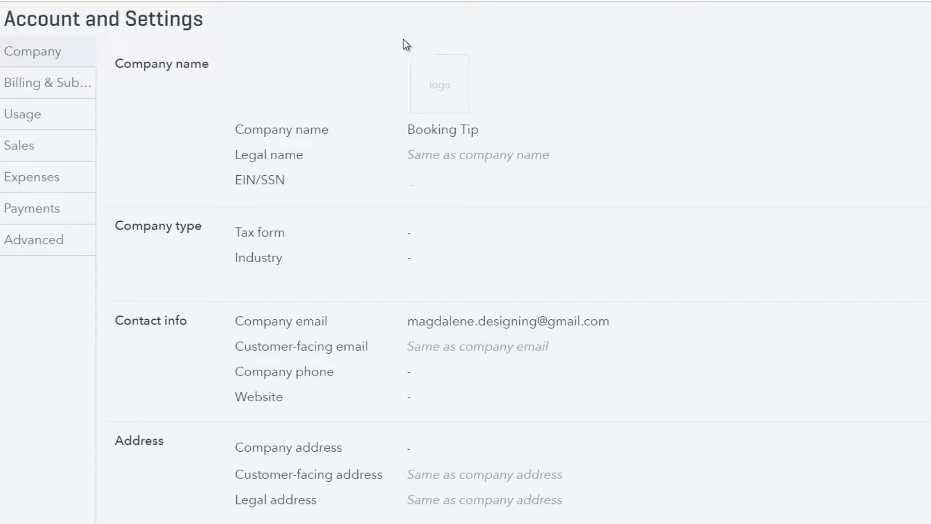
{"action": "left_click", "coordinate": [60, 159]}
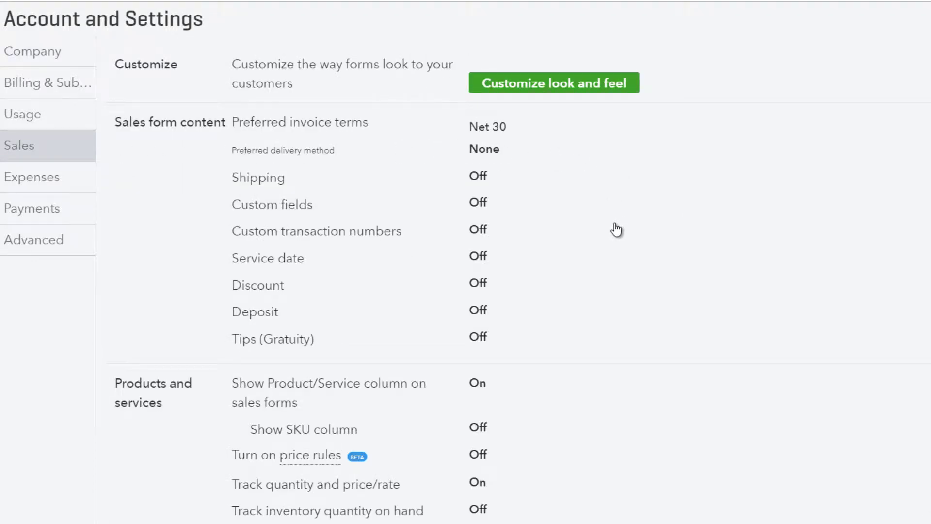
{"action": "scroll", "coordinate": [615, 228], "scroll_direction": "down", "scroll_amount": 5}
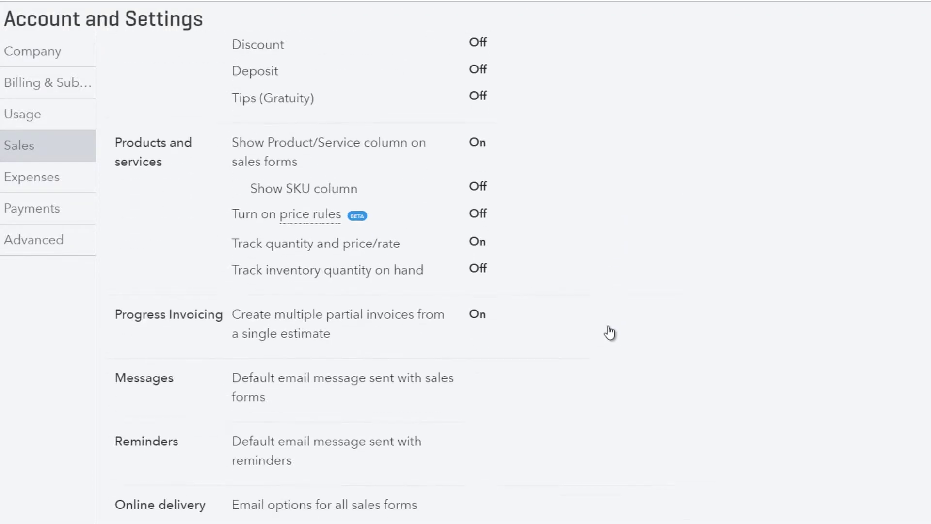
{"action": "left_click", "coordinate": [485, 239]}
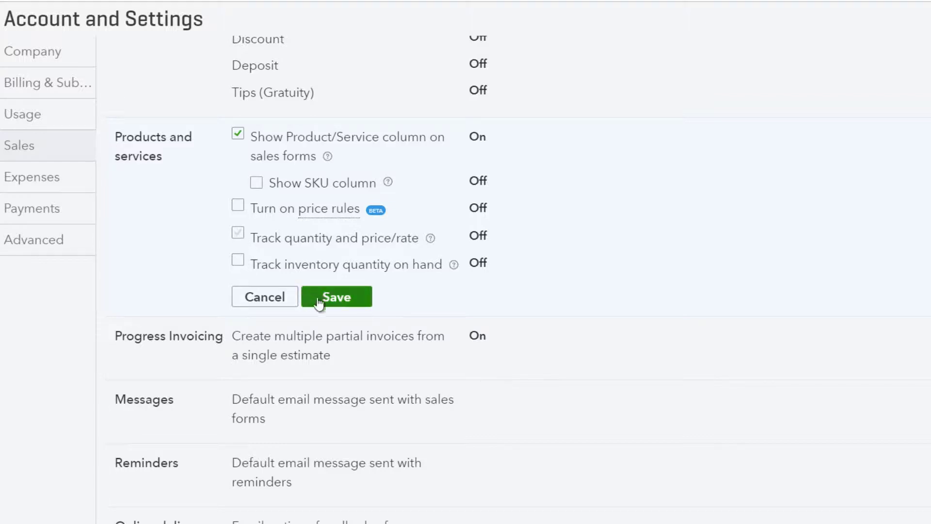
{"action": "left_click", "coordinate": [363, 301]}
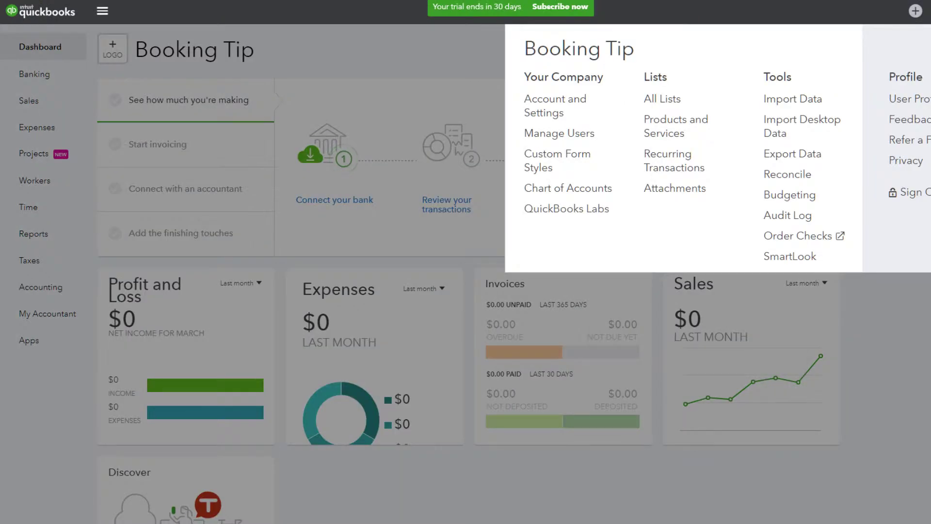
Open the Chart of Accounts from the gear menu and scroll through its 30 accounts
{"action": "left_click", "coordinate": [617, 191]}
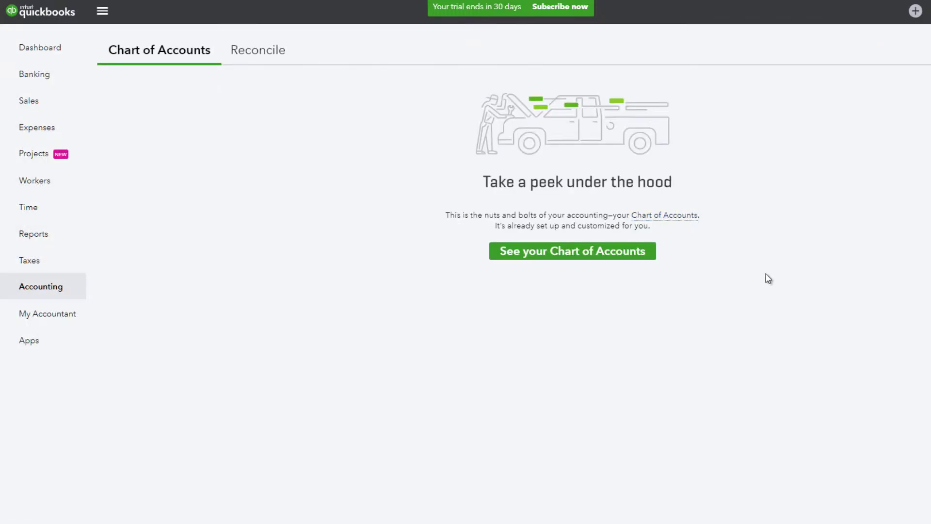
{"action": "left_click", "coordinate": [582, 262]}
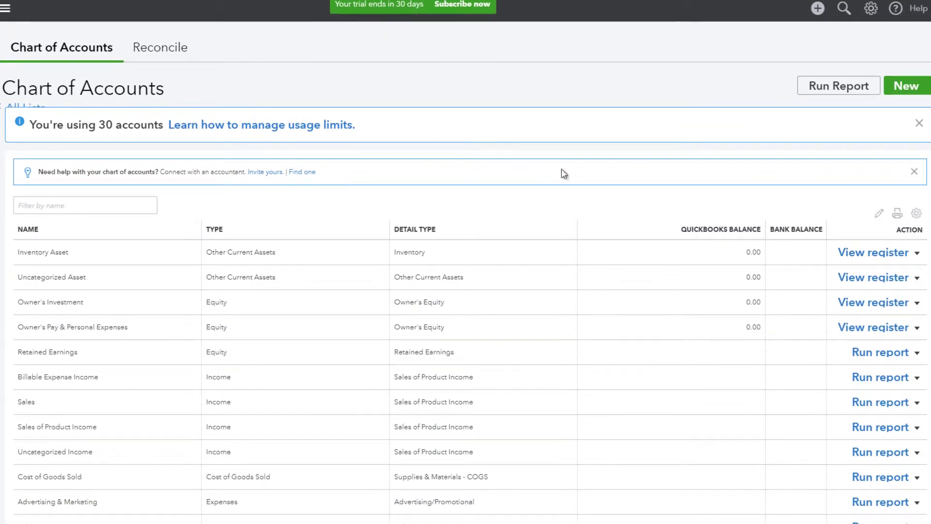
{"action": "scroll", "coordinate": [465, 291], "scroll_direction": "down", "scroll_amount": 3}
{"action": "scroll", "coordinate": [466, 291], "scroll_direction": "down", "scroll_amount": 3}
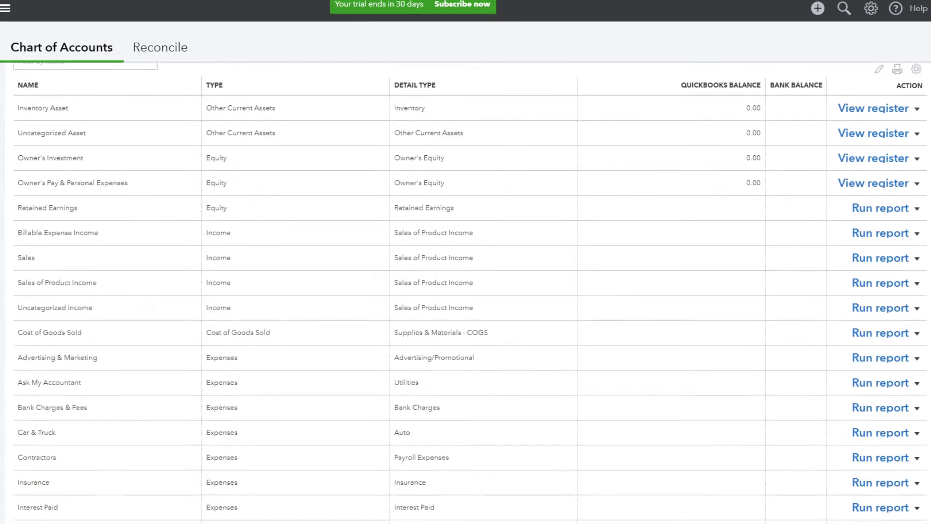
{"action": "scroll", "coordinate": [465, 291], "scroll_direction": "down", "scroll_amount": 4}
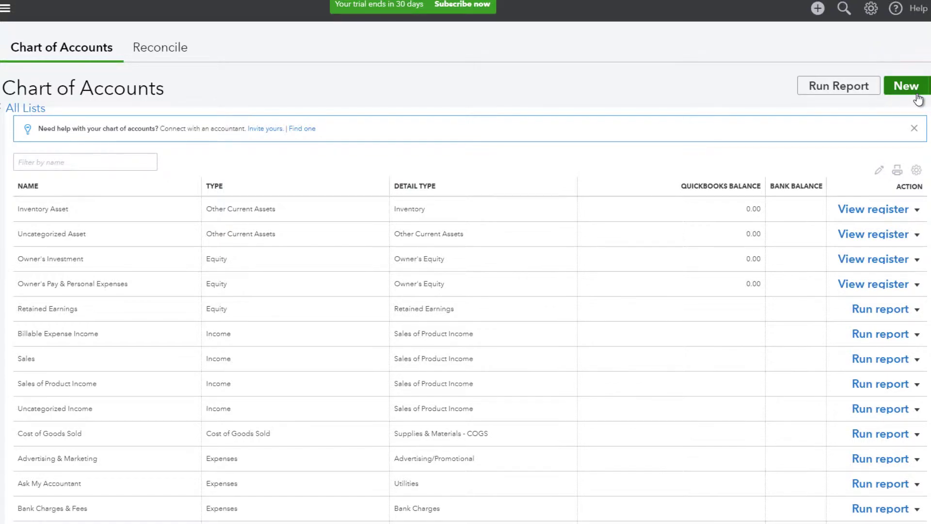
Create and save new Accounts receivable (A/R) and Accounts payable (A/P) accounts
{"action": "left_click", "coordinate": [910, 87]}
{"action": "left_click", "coordinate": [386, 143]}
{"action": "left_click", "coordinate": [361, 162]}
{"action": "left_click", "coordinate": [584, 444]}
{"action": "left_click", "coordinate": [905, 88]}
{"action": "left_click", "coordinate": [388, 142]}
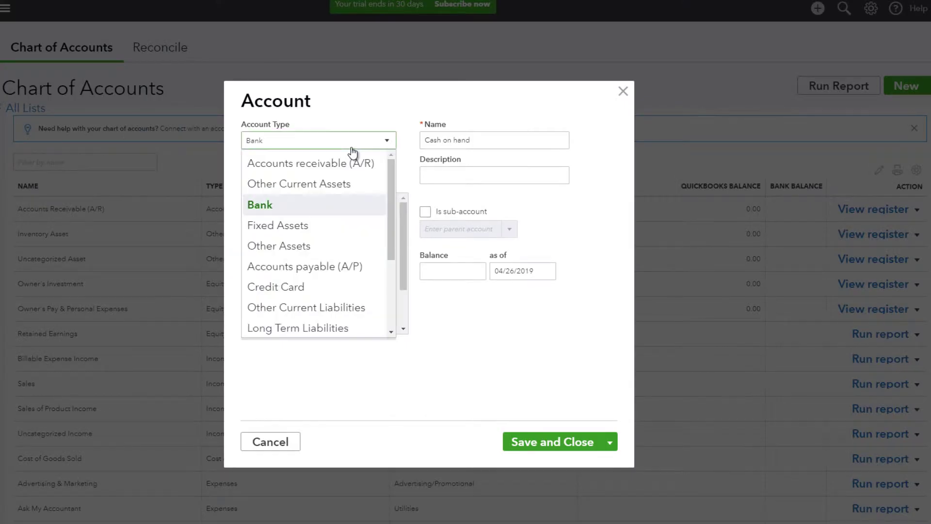
{"action": "scroll", "coordinate": [380, 265], "scroll_direction": "down", "scroll_amount": 2}
{"action": "scroll", "coordinate": [380, 263], "scroll_direction": "up", "scroll_amount": 2}
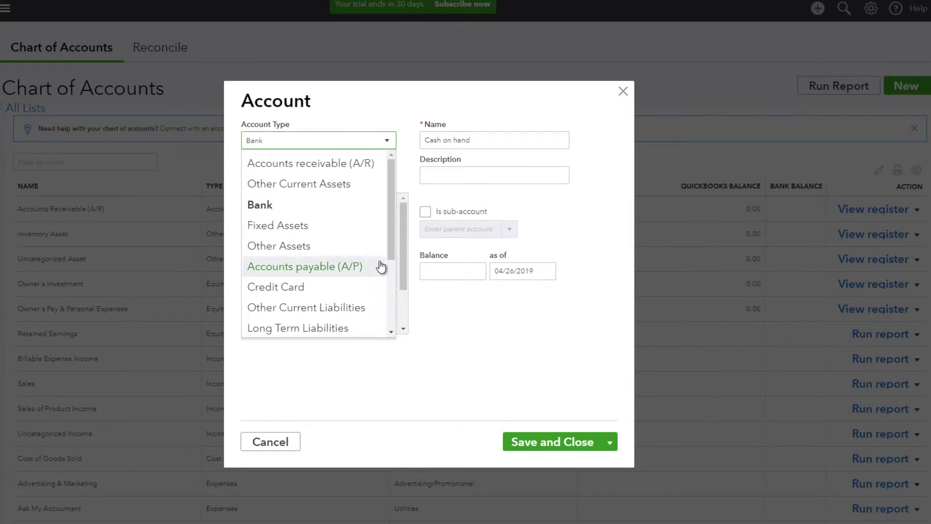
{"action": "left_click", "coordinate": [380, 266]}
{"action": "left_click", "coordinate": [572, 447]}
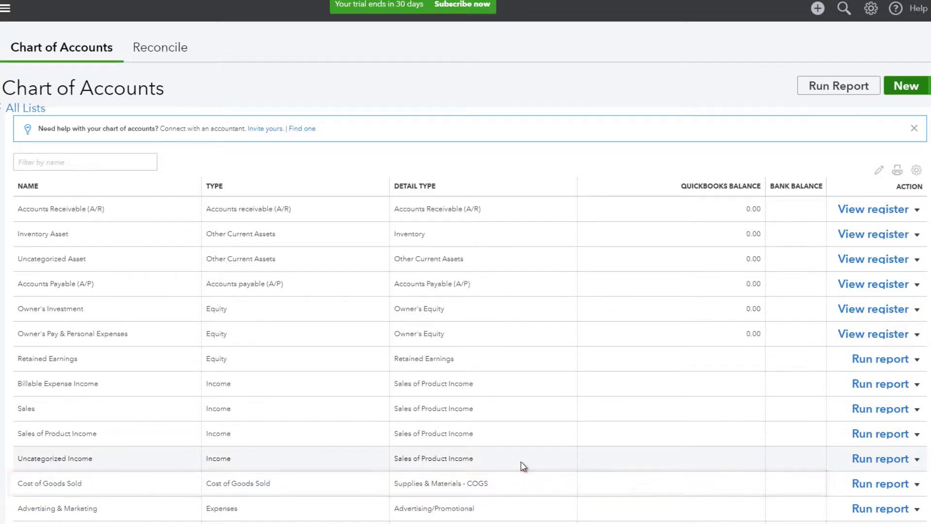
Start a new account with type Income and detail type Sales of Product Income
{"action": "left_click", "coordinate": [905, 88]}
{"action": "left_click", "coordinate": [374, 143]}
{"action": "scroll", "coordinate": [392, 196], "scroll_direction": "down", "scroll_amount": 5}
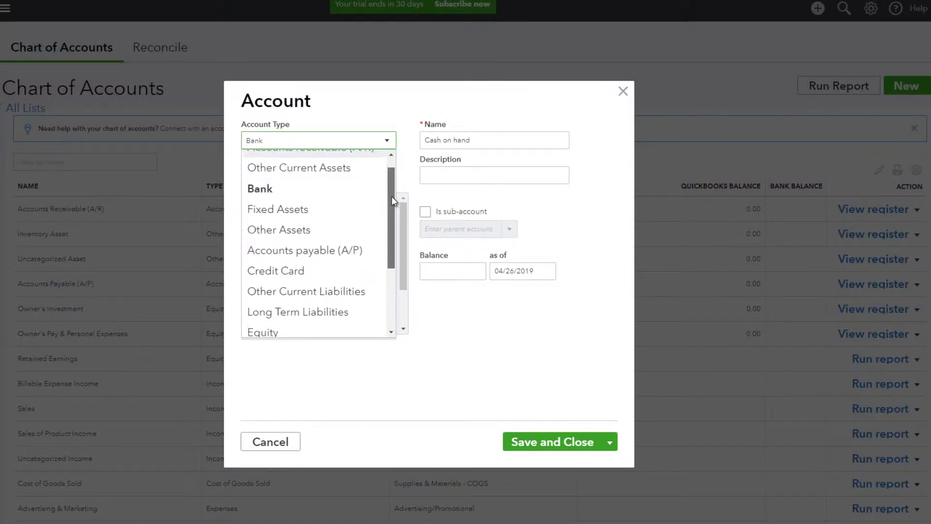
{"action": "left_click", "coordinate": [359, 248]}
{"action": "left_click", "coordinate": [387, 176]}
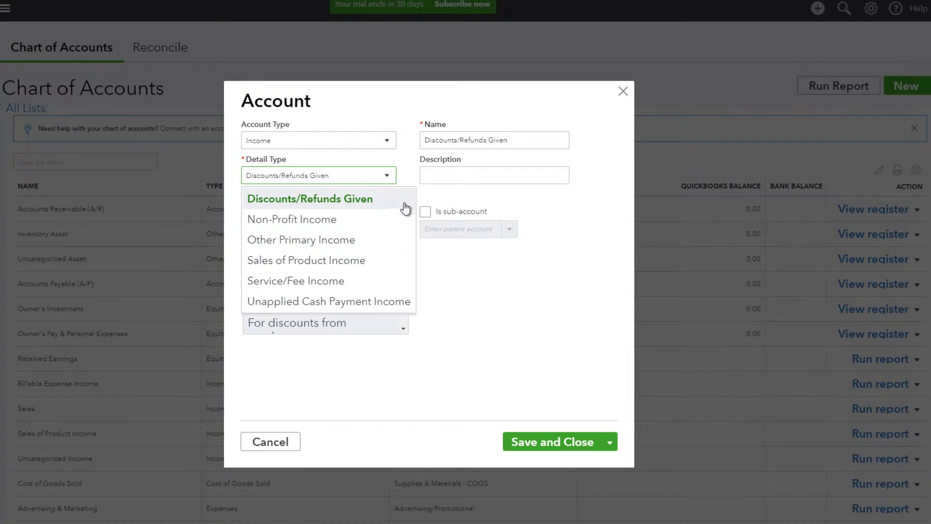
{"action": "left_click", "coordinate": [383, 267]}
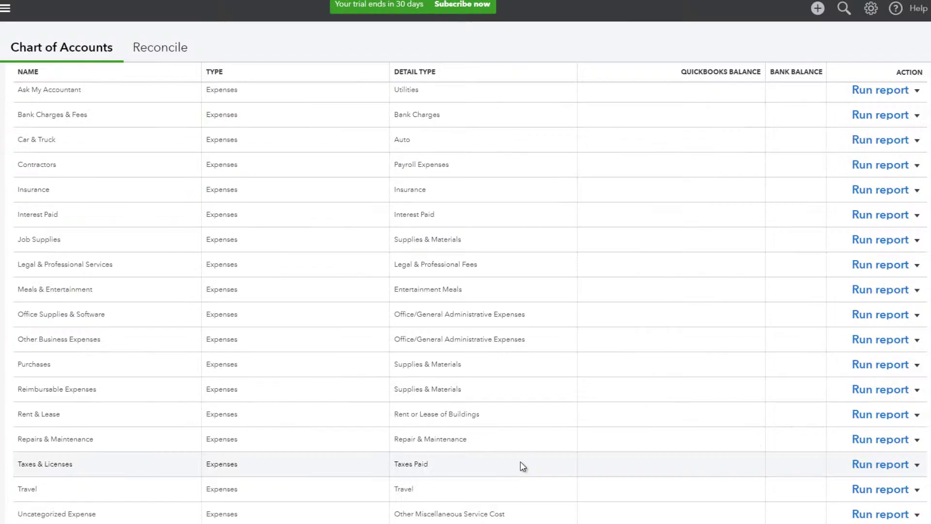
{"action": "scroll", "coordinate": [522, 465], "scroll_direction": "down", "scroll_amount": 2}
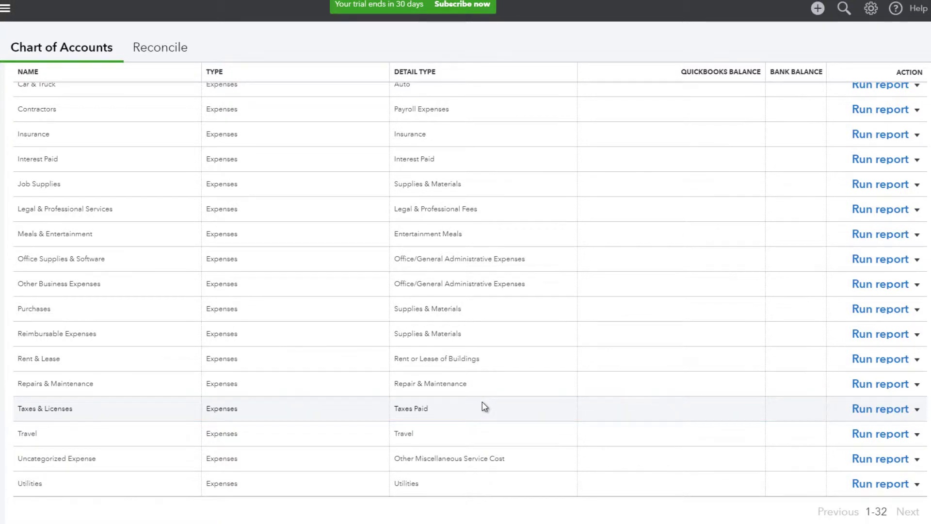
Return to the Chart of Accounts and set a new account to Income, Sales of Product Income
{"action": "scroll", "coordinate": [479, 409], "scroll_direction": "up", "scroll_amount": 10}
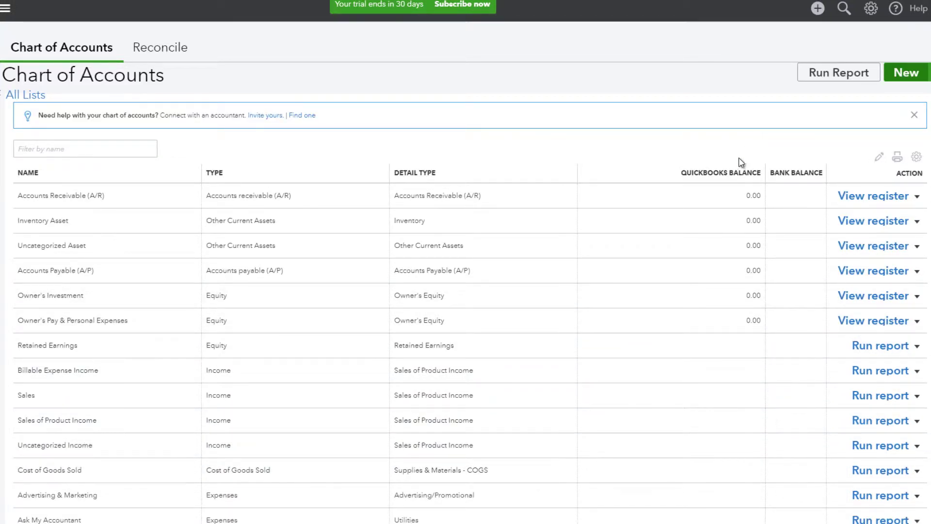
{"action": "scroll", "coordinate": [741, 161], "scroll_direction": "down", "scroll_amount": 10}
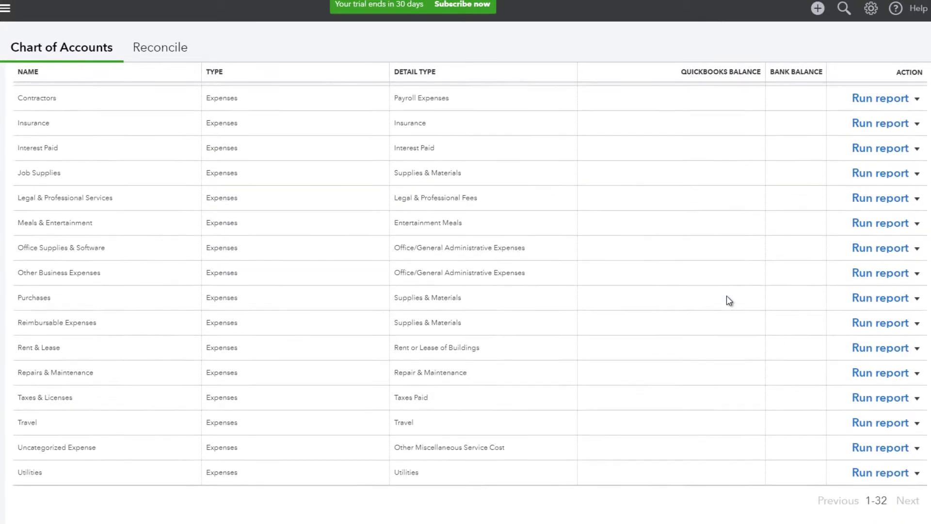
{"action": "scroll", "coordinate": [728, 295], "scroll_direction": "up", "scroll_amount": 10}
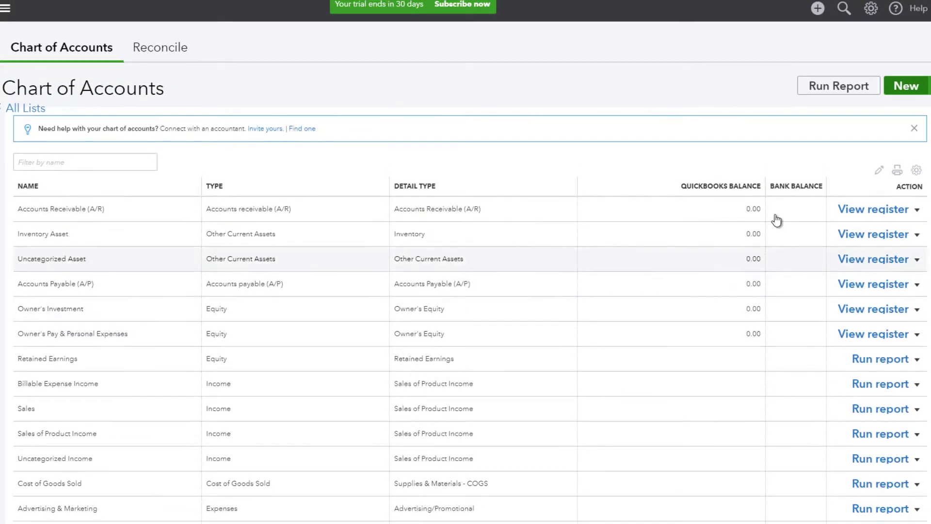
{"action": "left_click", "coordinate": [868, 14]}
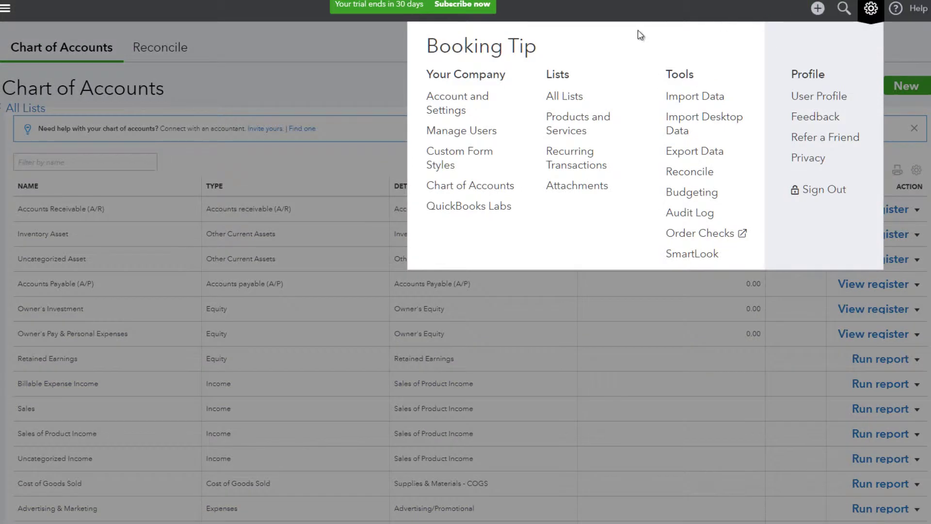
{"action": "left_click", "coordinate": [502, 191]}
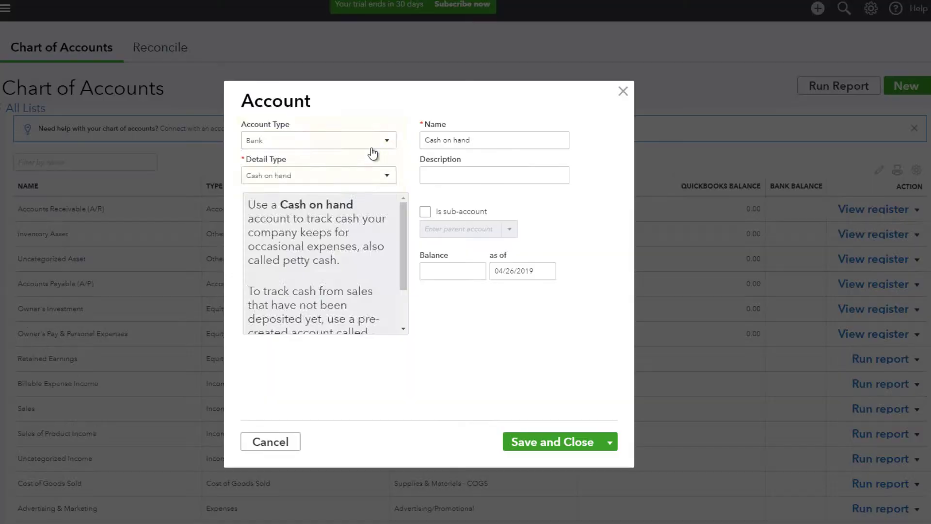
{"action": "left_click", "coordinate": [373, 145]}
{"action": "left_click_drag", "start_coordinate": [391, 194], "coordinate": [394, 258]}
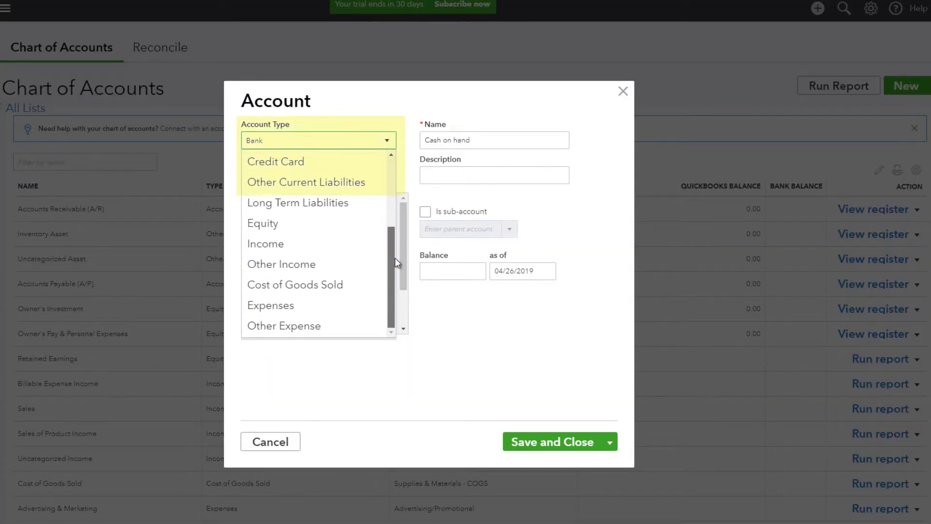
{"action": "left_click", "coordinate": [359, 249]}
{"action": "left_click", "coordinate": [387, 177]}
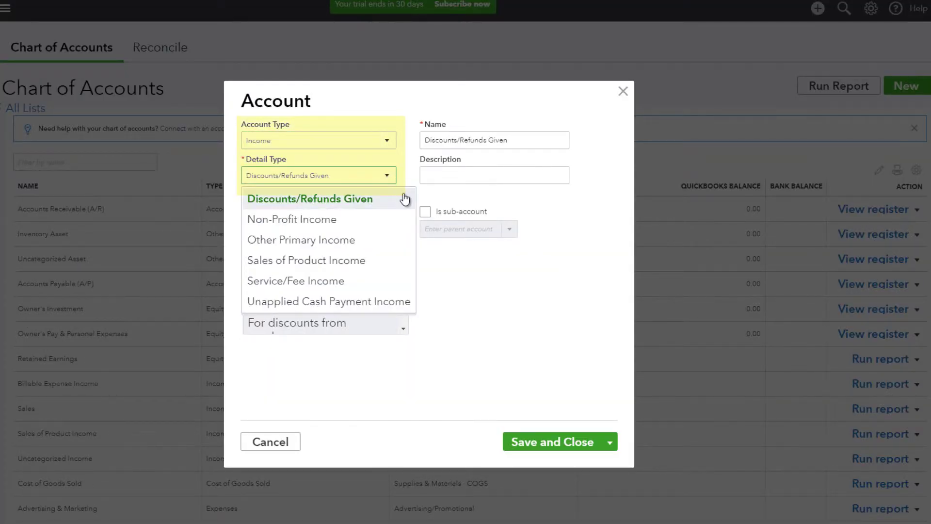
{"action": "left_click", "coordinate": [384, 262]}
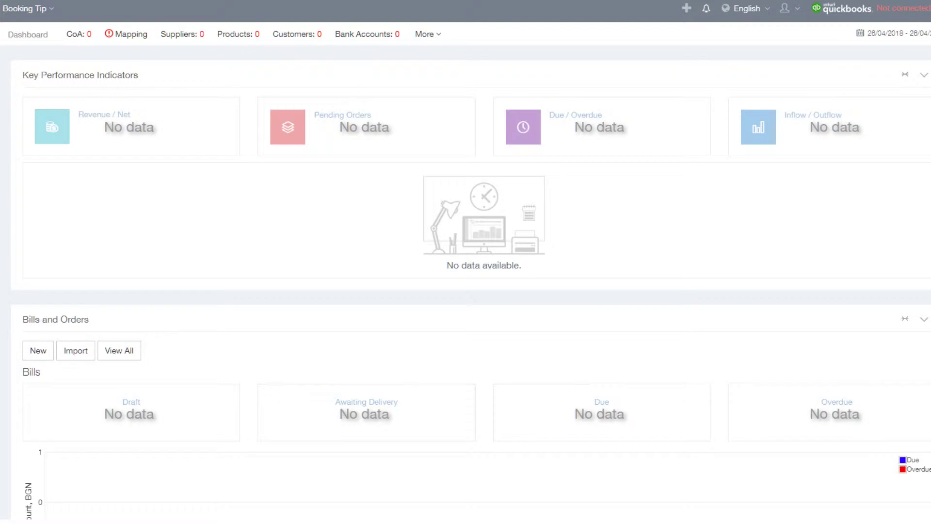
Connect DEAR Inventory to QuickBooks Online, authorize access, and let the 33 accounts sync
{"action": "left_click", "coordinate": [850, 18]}
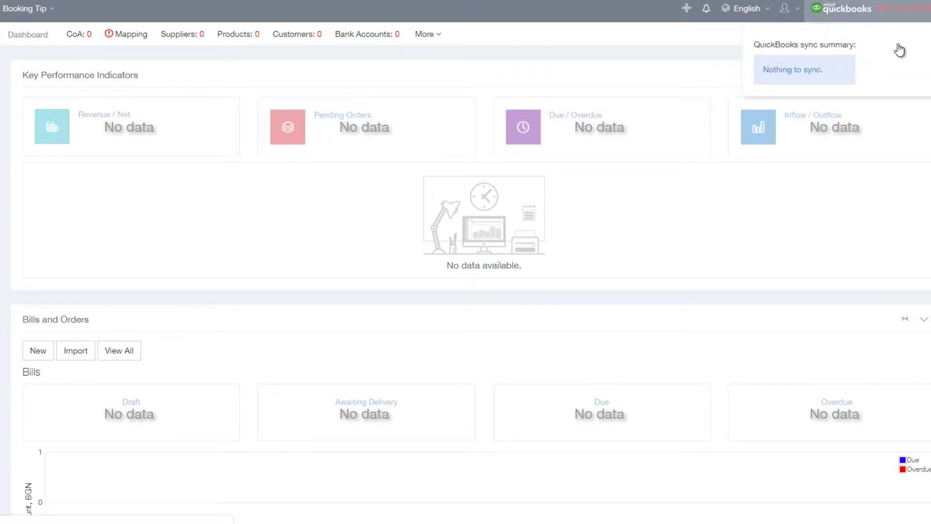
{"action": "left_click", "coordinate": [895, 46]}
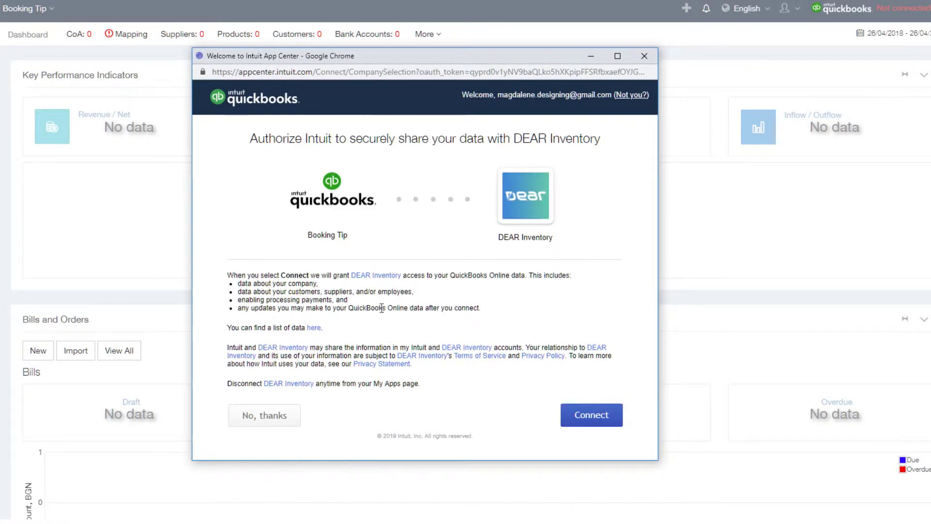
{"action": "left_click", "coordinate": [592, 415]}
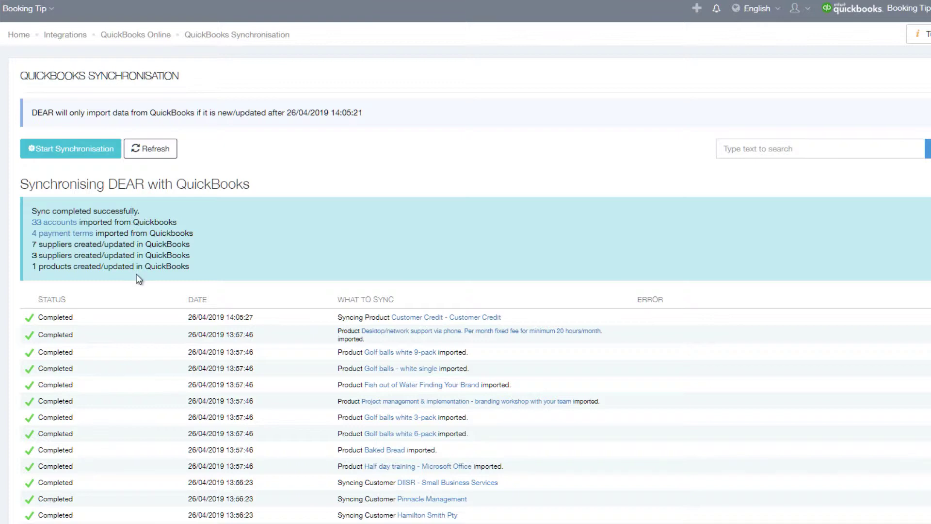
{"action": "scroll", "coordinate": [454, 299], "scroll_direction": "down", "scroll_amount": 5}
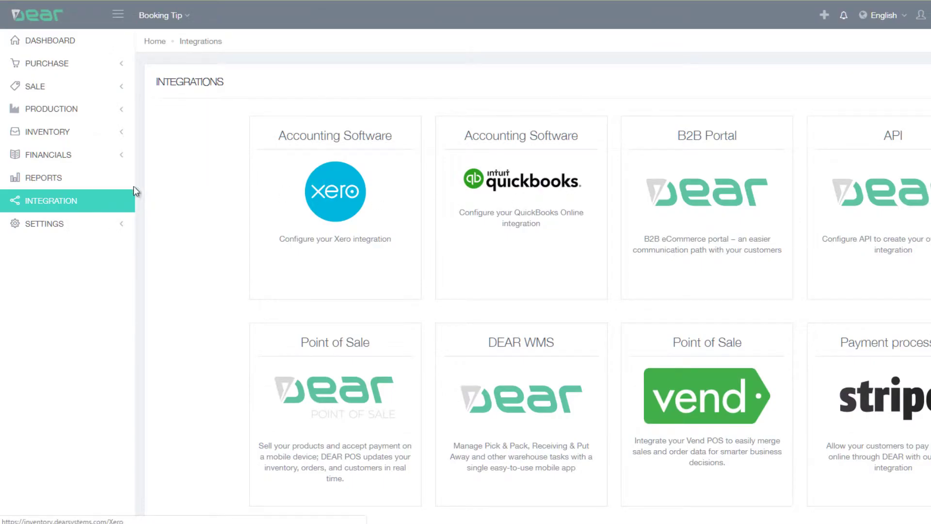
Review the QuickBooks Online integration settings and open DEAR's imported Chart of Accounts
{"action": "left_click", "coordinate": [555, 186]}
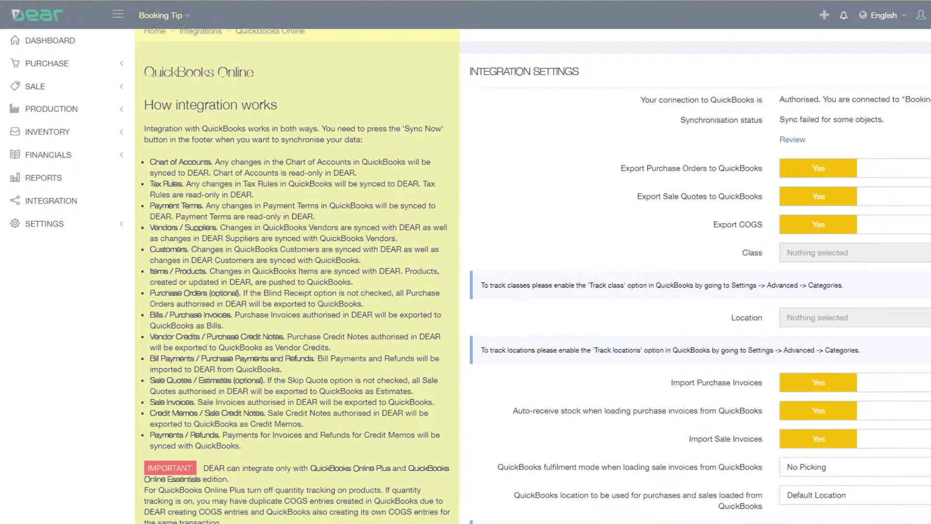
{"action": "scroll", "coordinate": [534, 277], "scroll_direction": "down", "scroll_amount": 1}
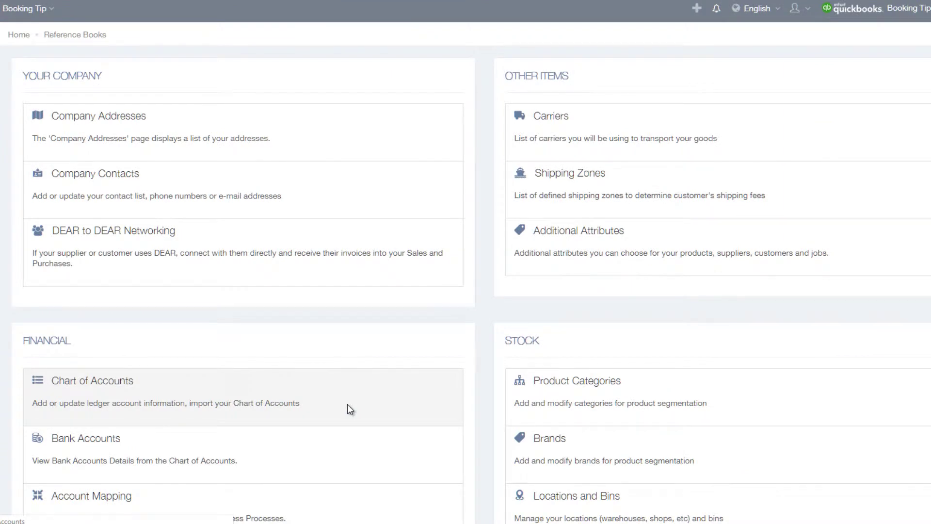
{"action": "left_click", "coordinate": [347, 403]}
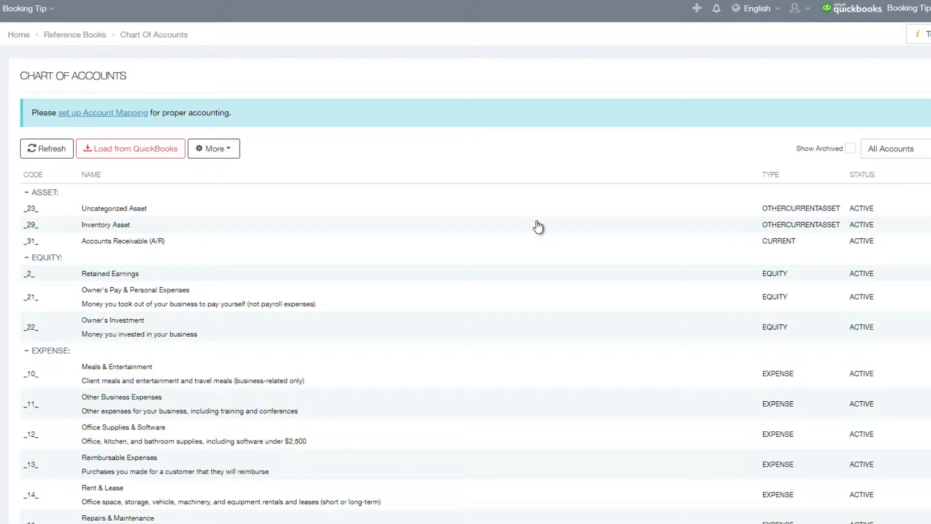
Scroll through DEAR's imported asset, equity and expense accounts
{"action": "scroll", "coordinate": [535, 243], "scroll_direction": "down", "scroll_amount": 1}
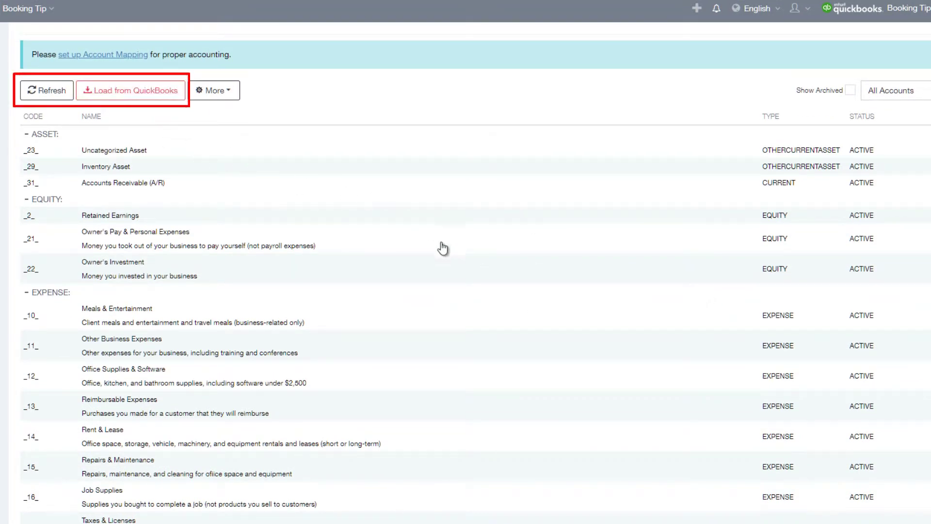
{"action": "scroll", "coordinate": [441, 286], "scroll_direction": "down", "scroll_amount": 2}
{"action": "scroll", "coordinate": [445, 304], "scroll_direction": "down", "scroll_amount": 9}
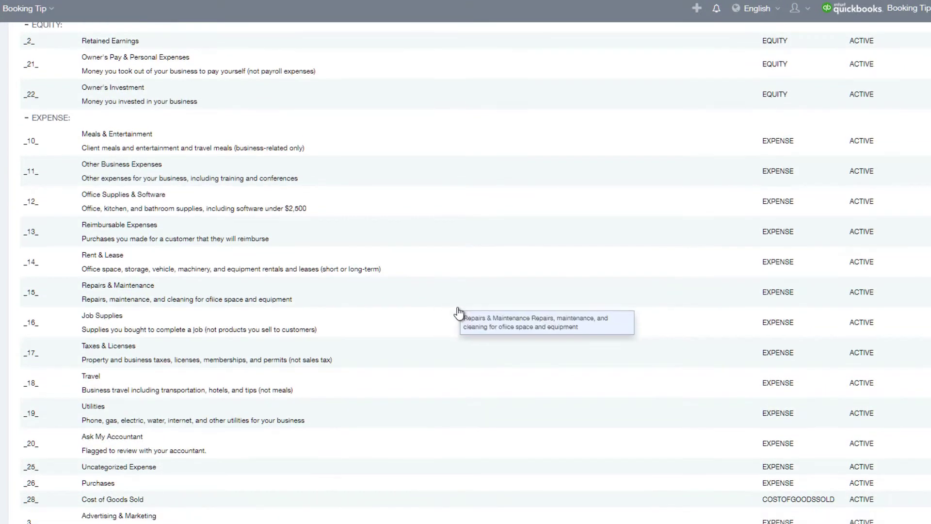
{"action": "scroll", "coordinate": [465, 335], "scroll_direction": "down", "scroll_amount": 1}
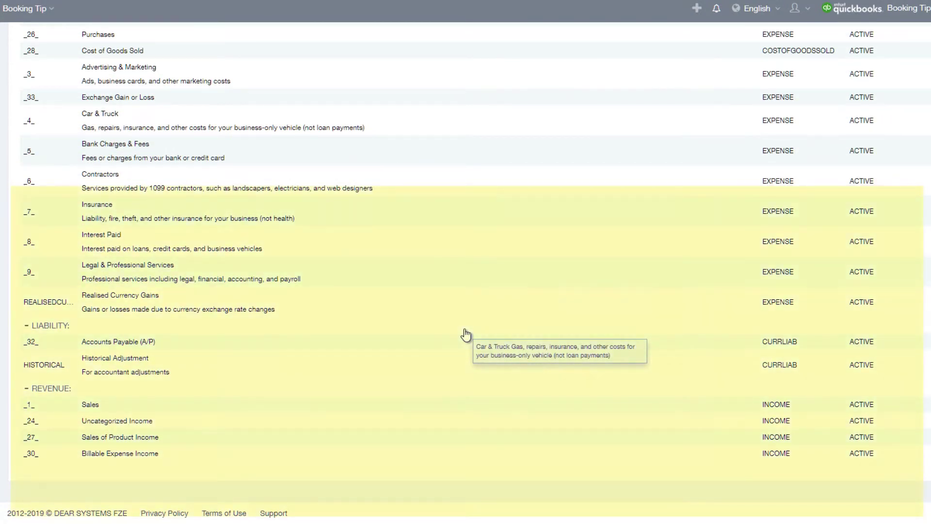
{"action": "scroll", "coordinate": [524, 322], "scroll_direction": "up", "scroll_amount": 13}
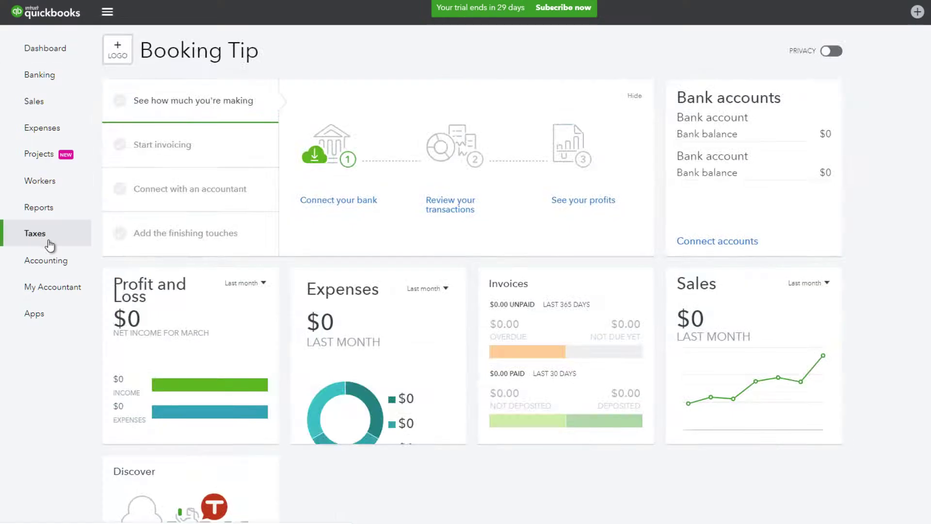
Start QuickBooks automatic sales tax setup and continue past the business address step
{"action": "left_click", "coordinate": [35, 175]}
{"action": "left_click", "coordinate": [155, 303]}
{"action": "left_click", "coordinate": [330, 270]}
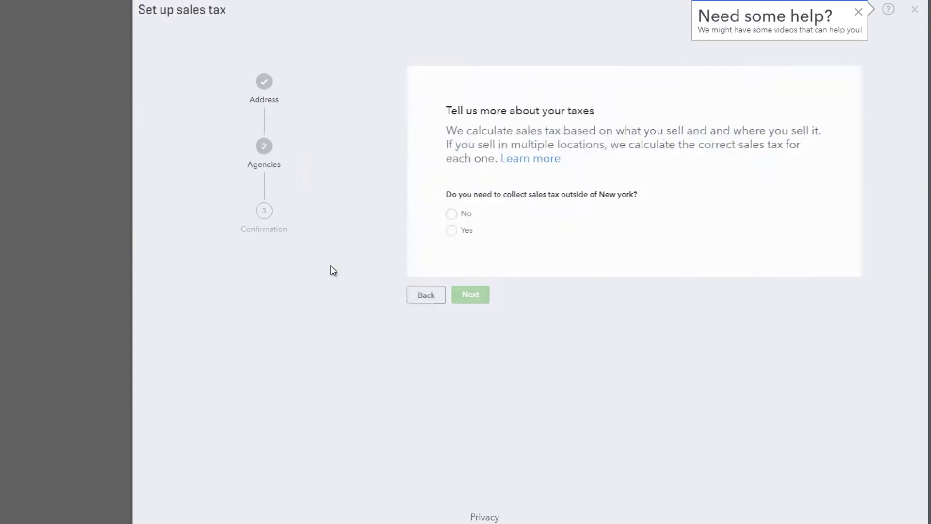
Answer No to collecting tax outside New York and finish automatic sales tax setup
{"action": "left_click", "coordinate": [347, 214]}
{"action": "left_click", "coordinate": [377, 389]}
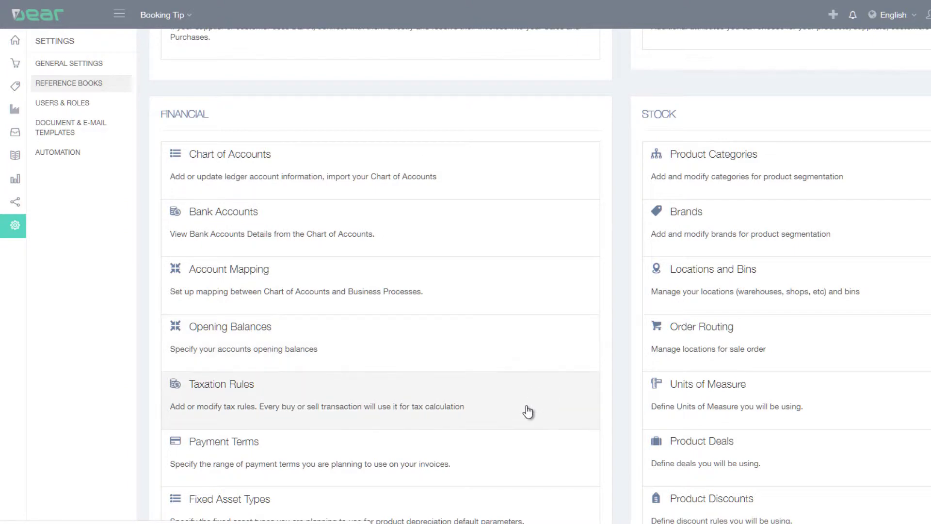
{"action": "left_click", "coordinate": [528, 411]}
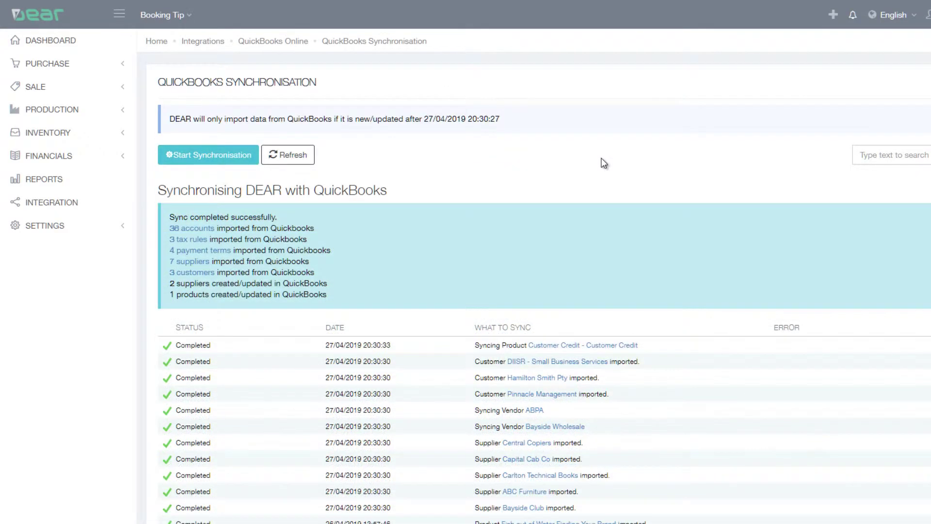
Check the synced taxation rules and the payment terms loaded from QuickBooks
{"action": "scroll", "coordinate": [629, 297], "scroll_direction": "down", "scroll_amount": 5}
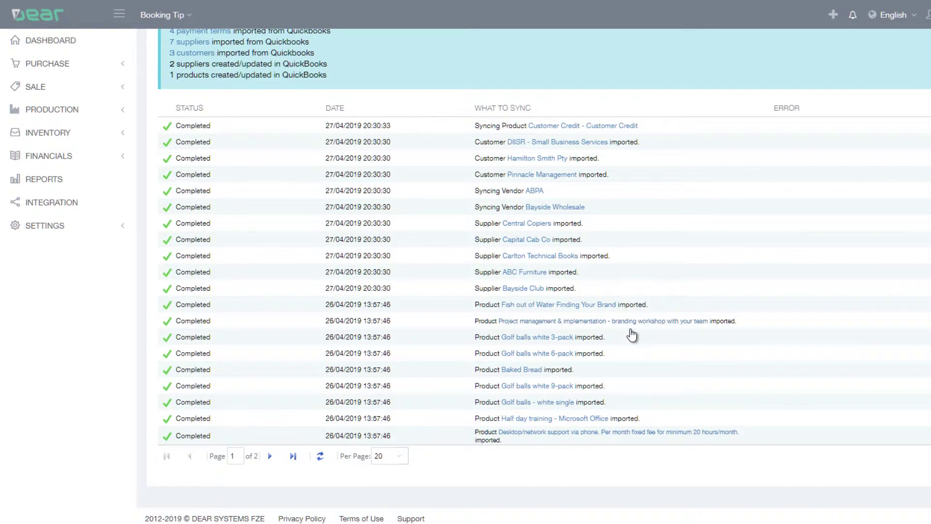
{"action": "scroll", "coordinate": [769, 289], "scroll_direction": "up", "scroll_amount": 5}
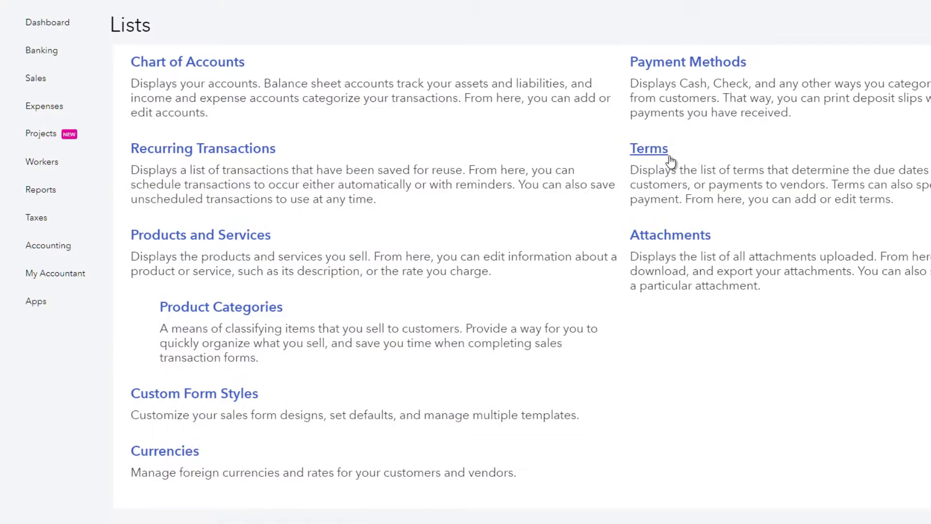
{"action": "left_click", "coordinate": [666, 152]}
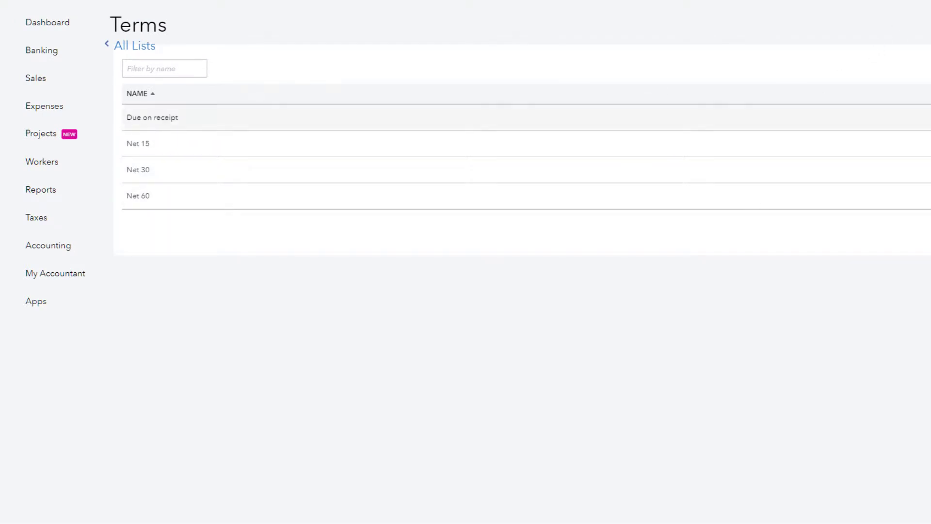
{"action": "left_click", "coordinate": [927, 25]}
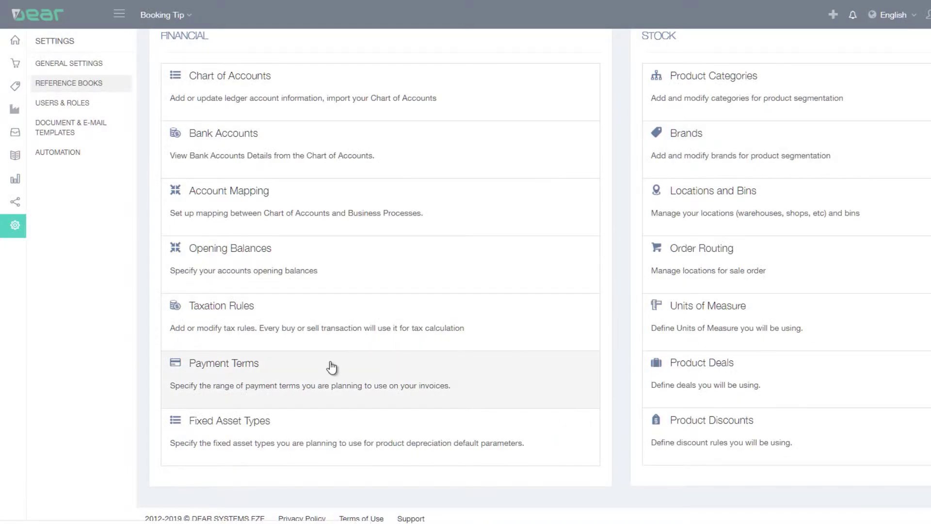
{"action": "left_click", "coordinate": [328, 368]}
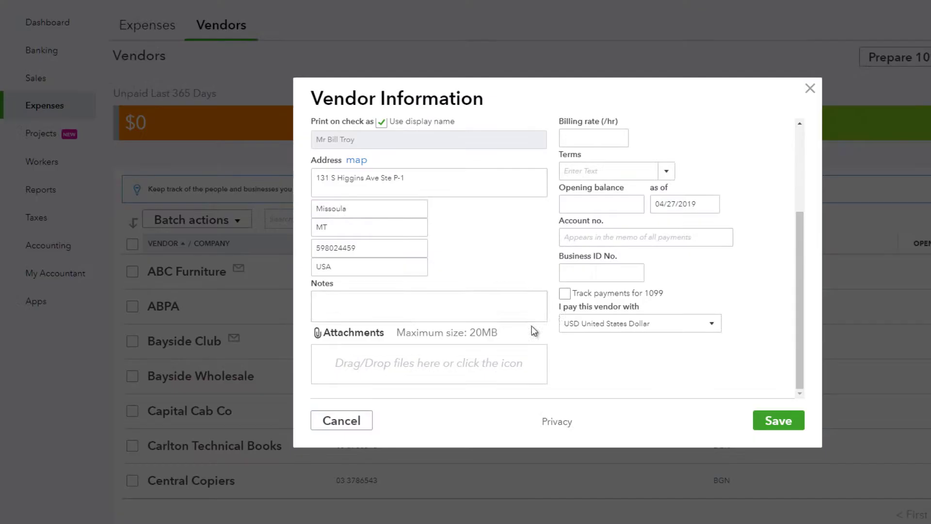
{"action": "scroll", "coordinate": [532, 328], "scroll_direction": "up", "scroll_amount": 5}
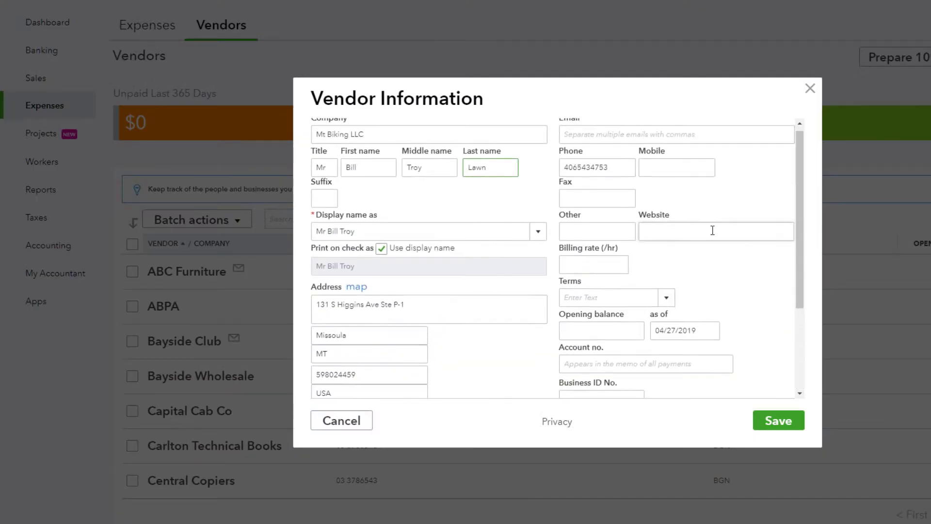
Save the new Biking Trip vendor and refresh DEAR's suppliers list
{"action": "left_click", "coordinate": [778, 420]}
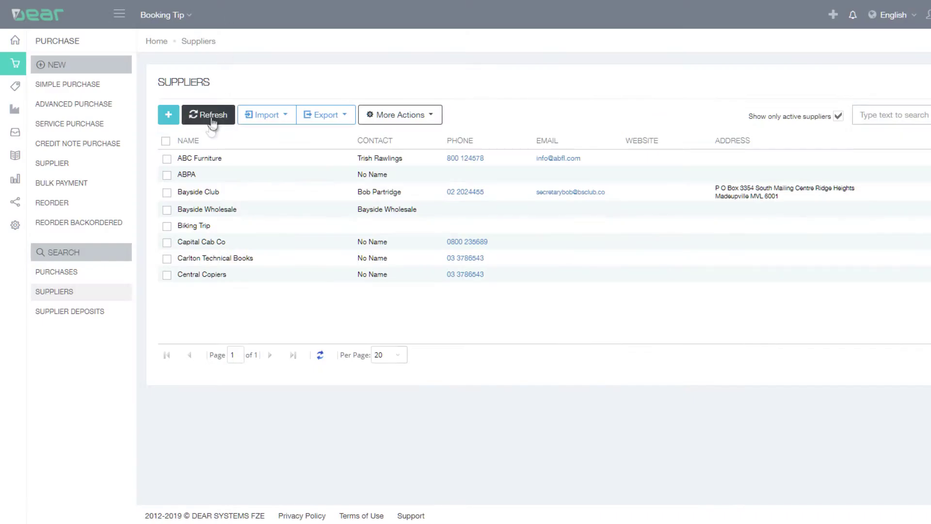
{"action": "left_click", "coordinate": [215, 124]}
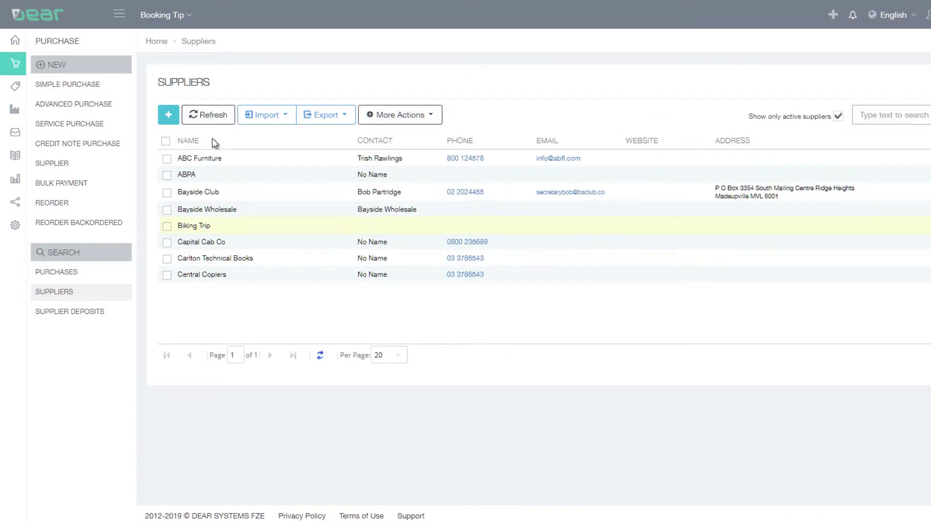
{"action": "left_click", "coordinate": [215, 121]}
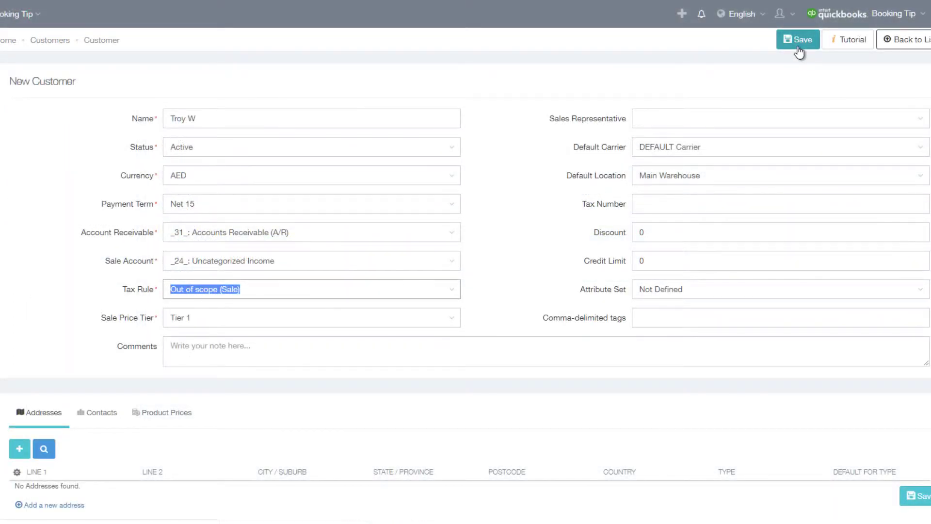
Save the new DEAR customer with Net 15 terms, AED currency and Tier 1 pricing
{"action": "left_click", "coordinate": [798, 47]}
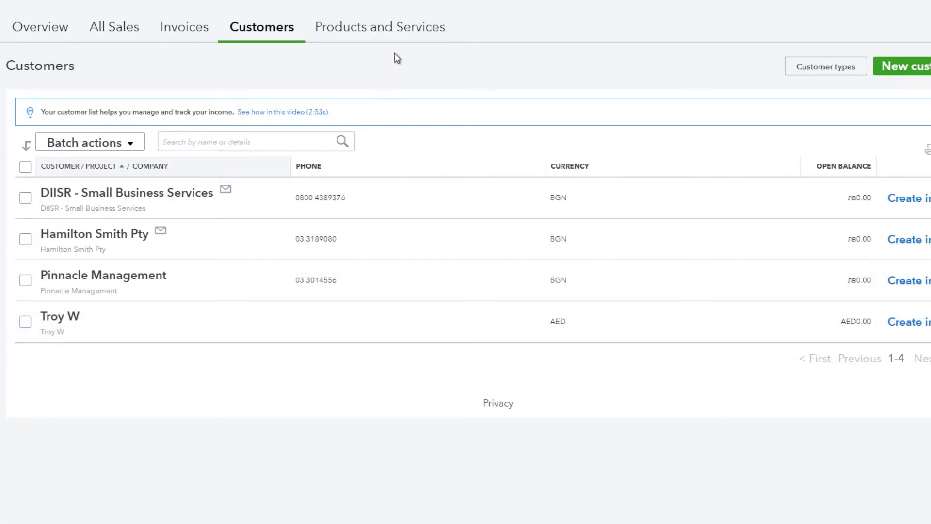
Browse QuickBooks Online's Products and Services list to check the synced items, including Booking a Trip
{"action": "left_click", "coordinate": [388, 44]}
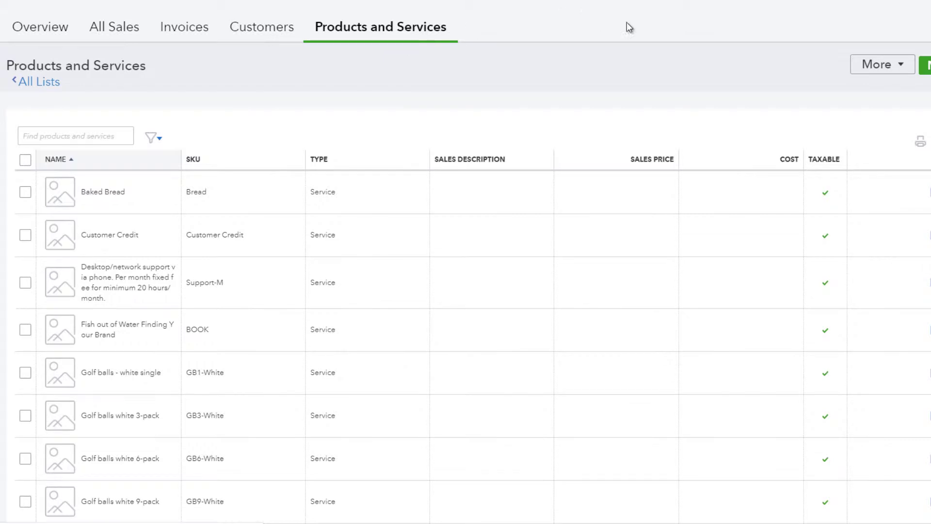
{"action": "scroll", "coordinate": [224, 319], "scroll_direction": "down", "scroll_amount": 3}
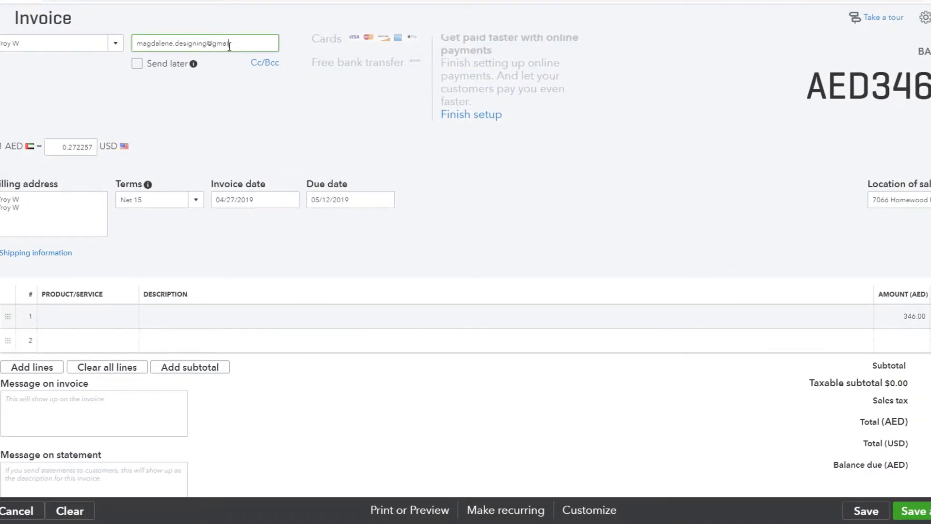
Find sale order SO-00001 in DEAR's sales list and open it
{"action": "scroll", "coordinate": [790, 440], "scroll_direction": "down", "scroll_amount": 3}
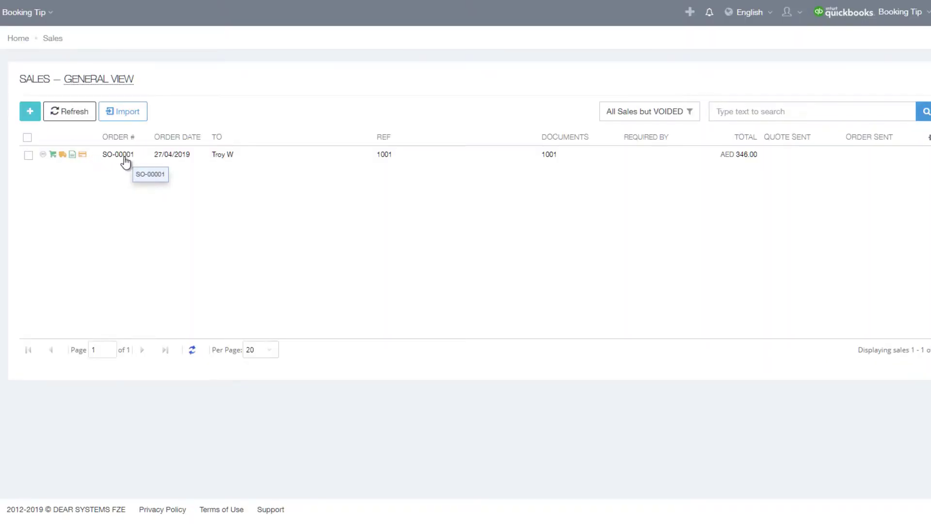
{"action": "left_click", "coordinate": [122, 157]}
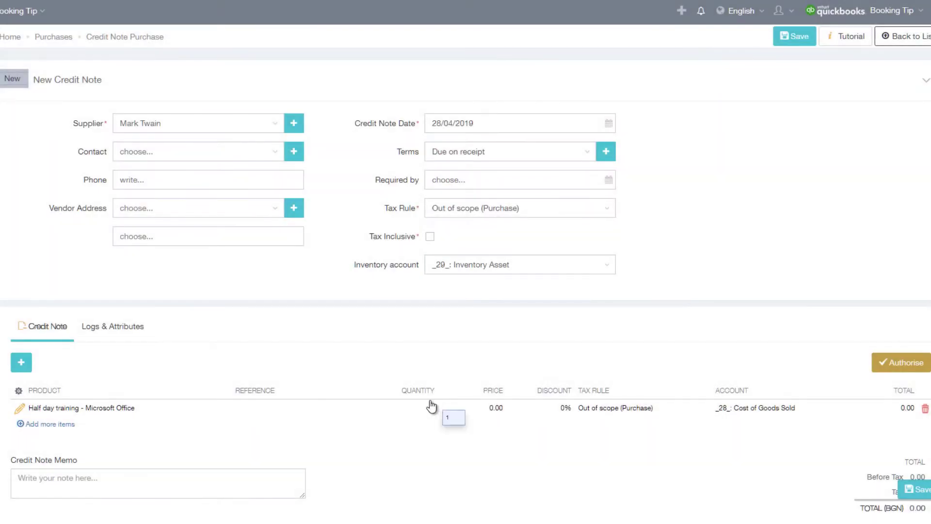
Set the credit note line to 8 Half day training at 67.00 (536.00), then save and authorise it
{"action": "left_click", "coordinate": [433, 410]}
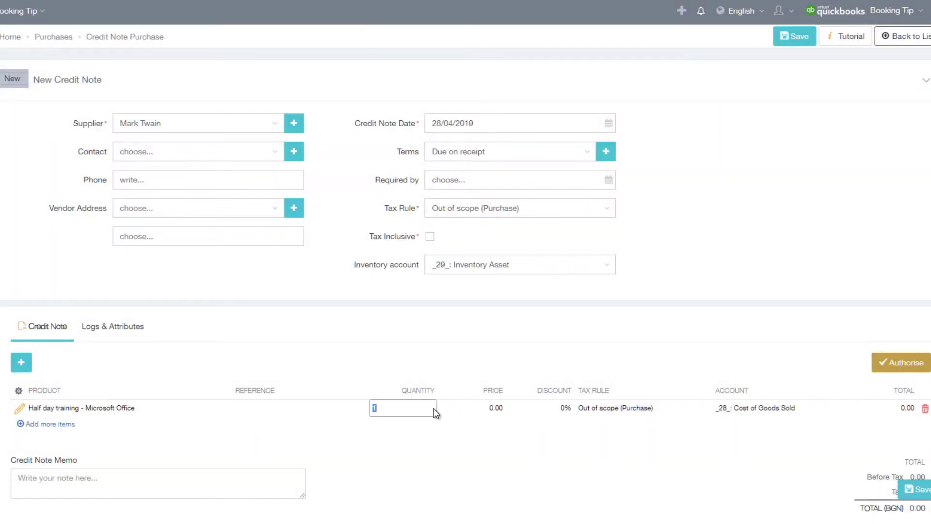
{"action": "left_click", "coordinate": [496, 408]}
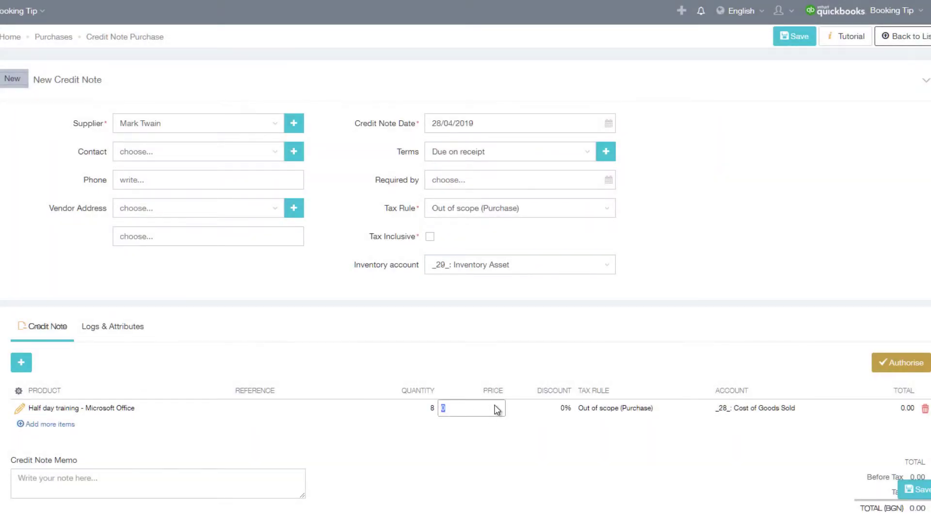
{"action": "type", "text": "67"}
{"action": "key", "text": "Return"}
{"action": "left_click", "coordinate": [916, 489]}
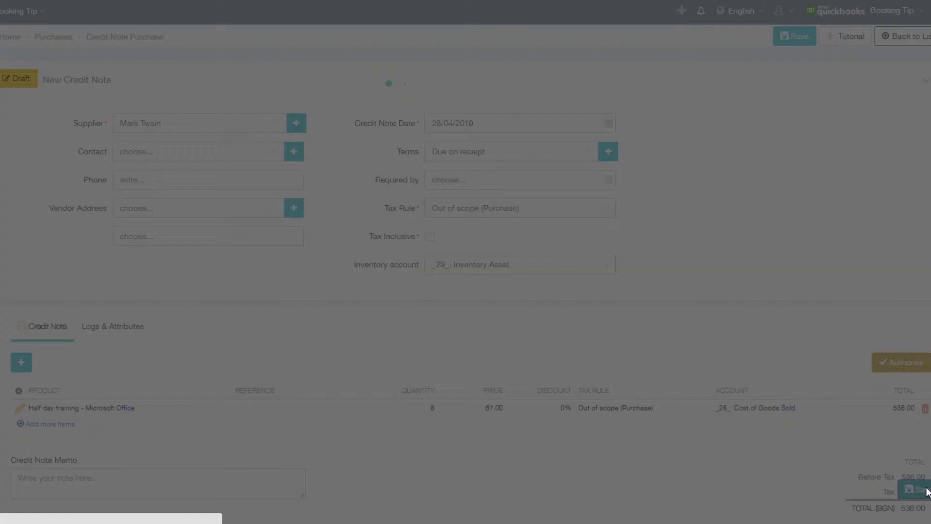
{"action": "left_click", "coordinate": [898, 382]}
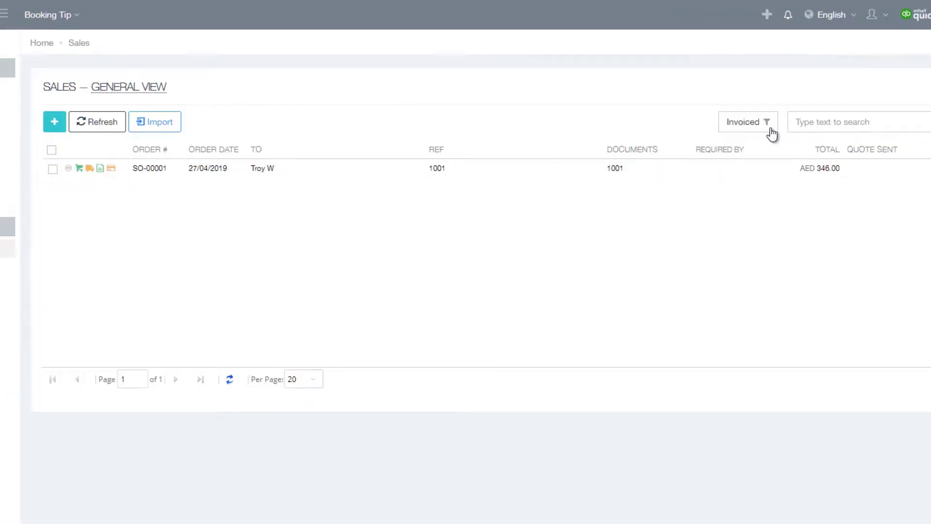
Filter DEAR's sales list by status to show only Invoiced sales
{"action": "left_click", "coordinate": [771, 127]}
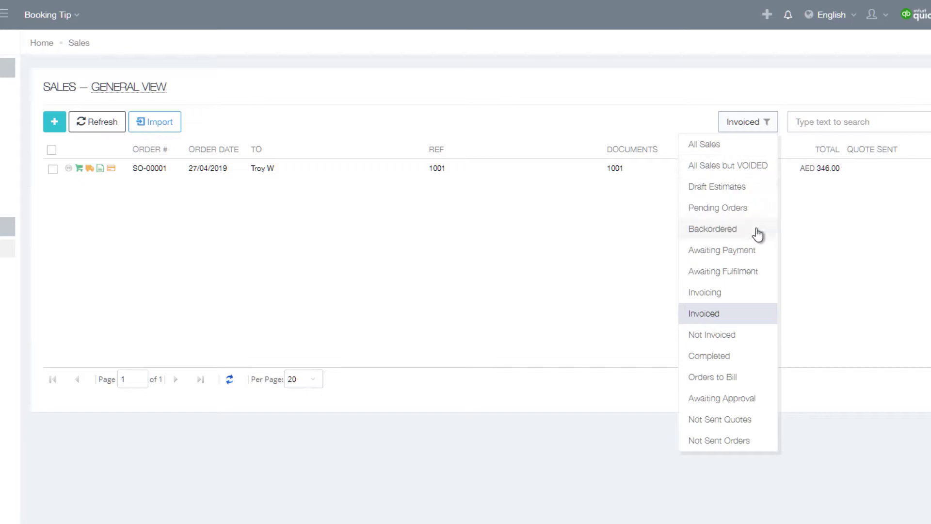
{"action": "left_click", "coordinate": [739, 316]}
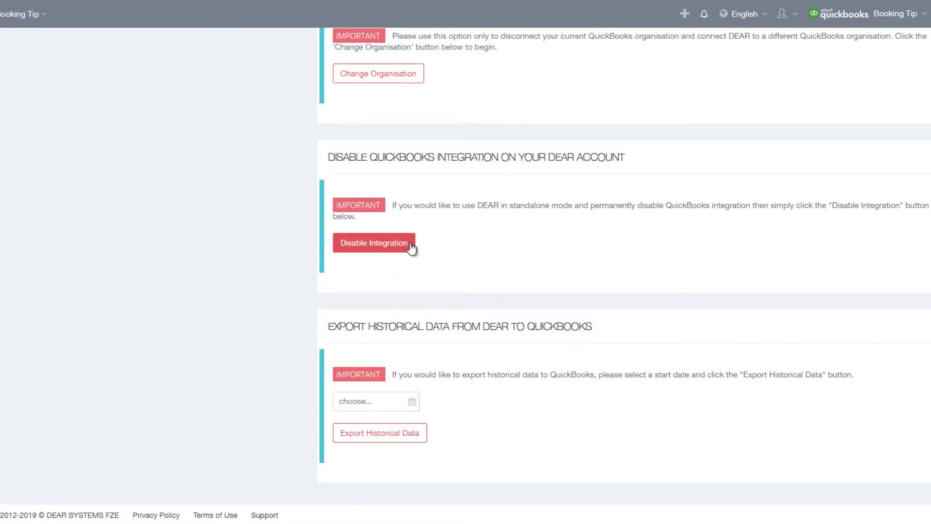
{"action": "left_click", "coordinate": [409, 245]}
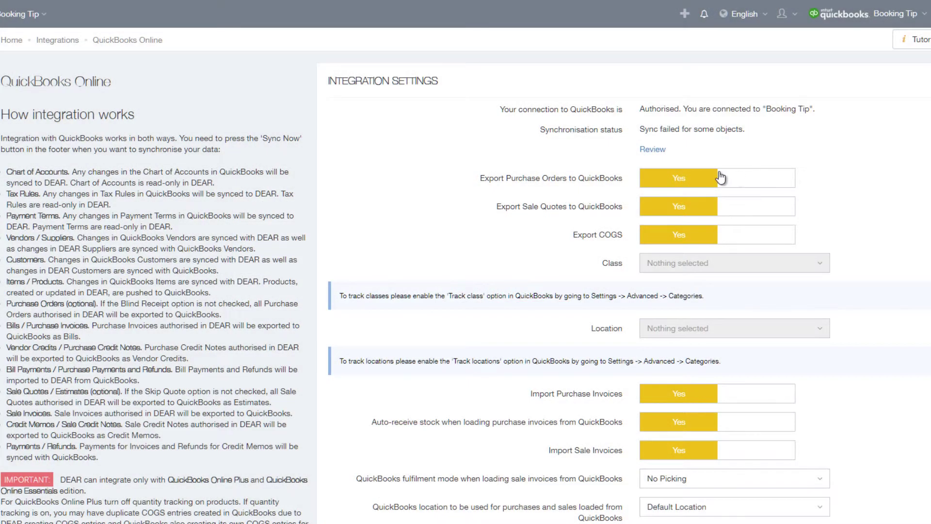
{"action": "left_click", "coordinate": [722, 178]}
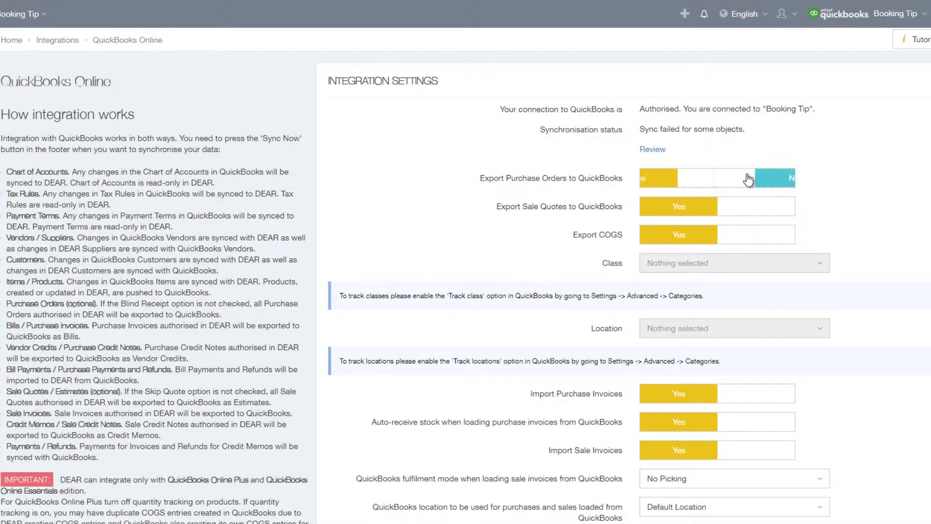
{"action": "left_click", "coordinate": [755, 207]}
{"action": "left_click", "coordinate": [754, 237]}
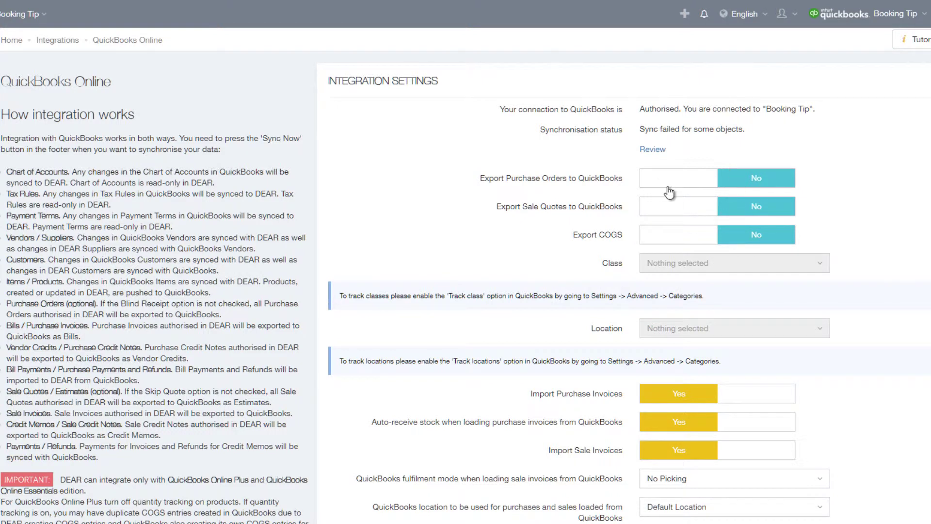
{"action": "left_click", "coordinate": [786, 184]}
{"action": "left_click", "coordinate": [757, 207]}
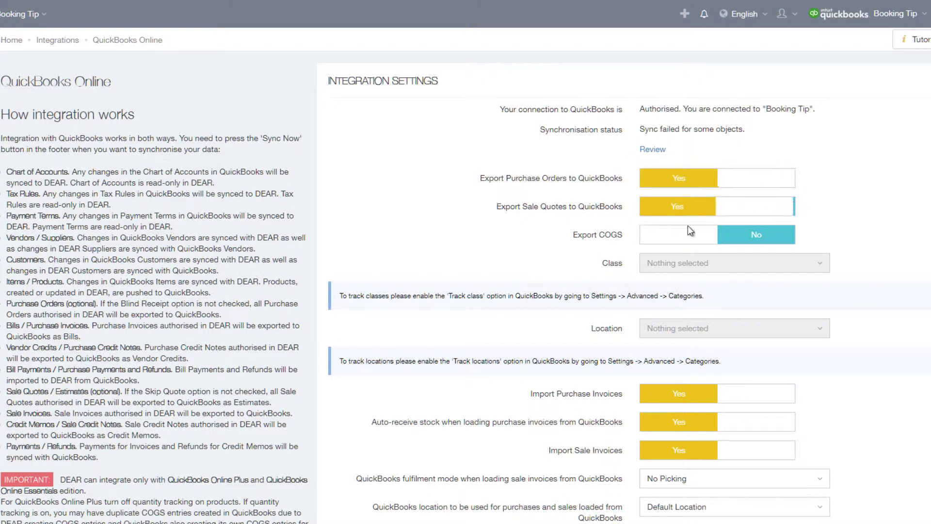
{"action": "left_click", "coordinate": [727, 235]}
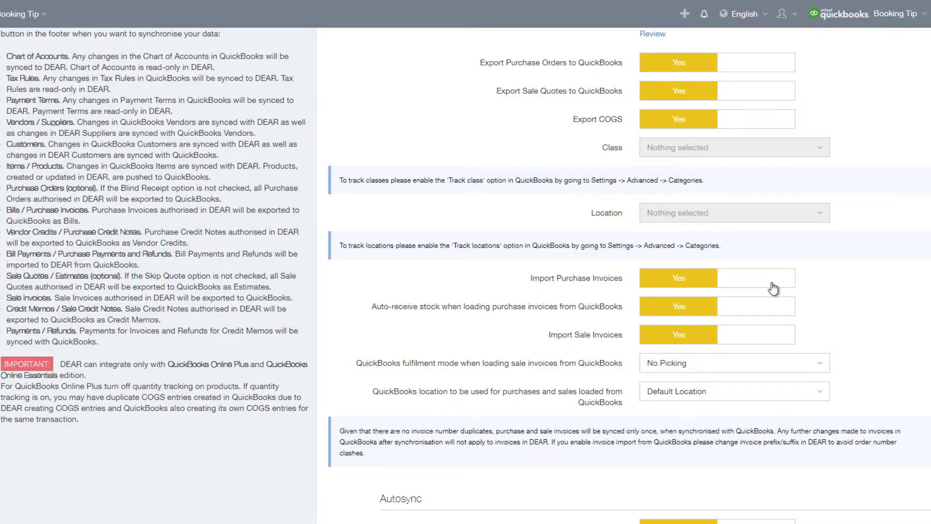
Toggle importing purchase and sale invoices from QuickBooks off and back on
{"action": "left_click", "coordinate": [773, 287]}
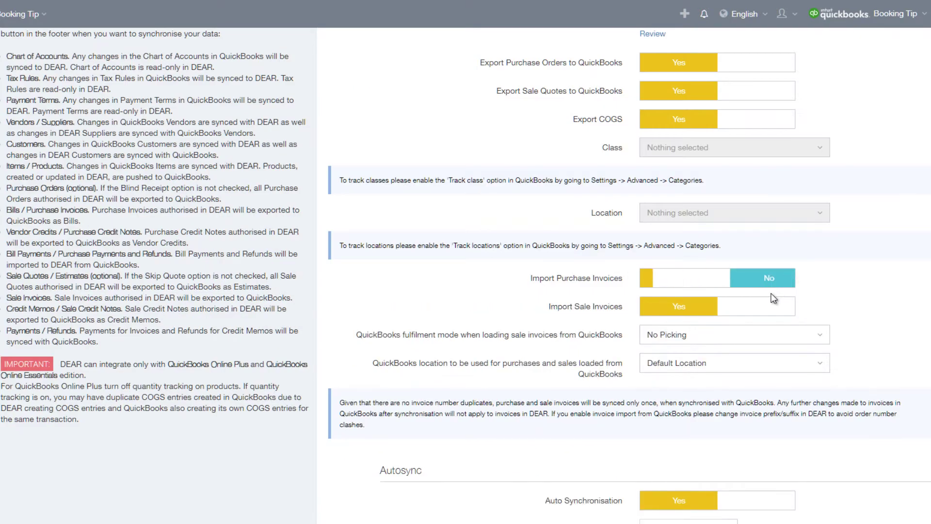
{"action": "left_click", "coordinate": [772, 305]}
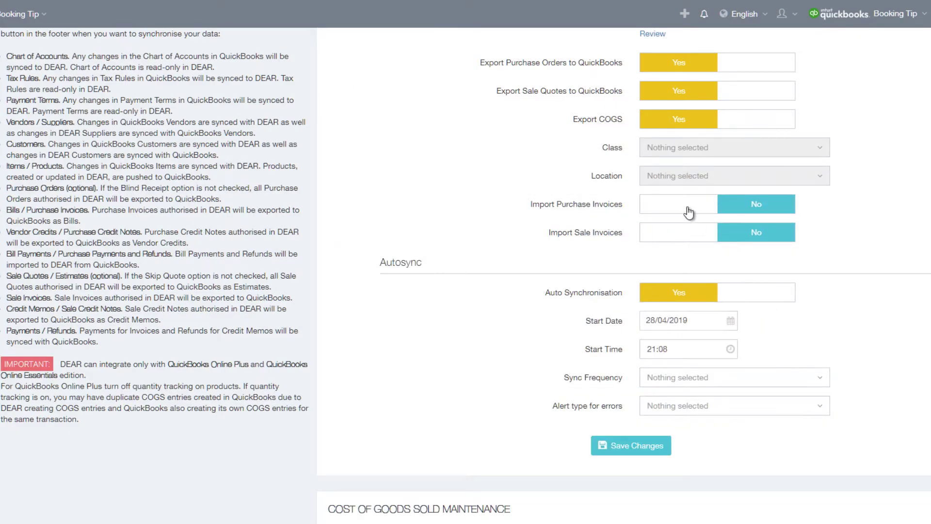
{"action": "left_click", "coordinate": [689, 212]}
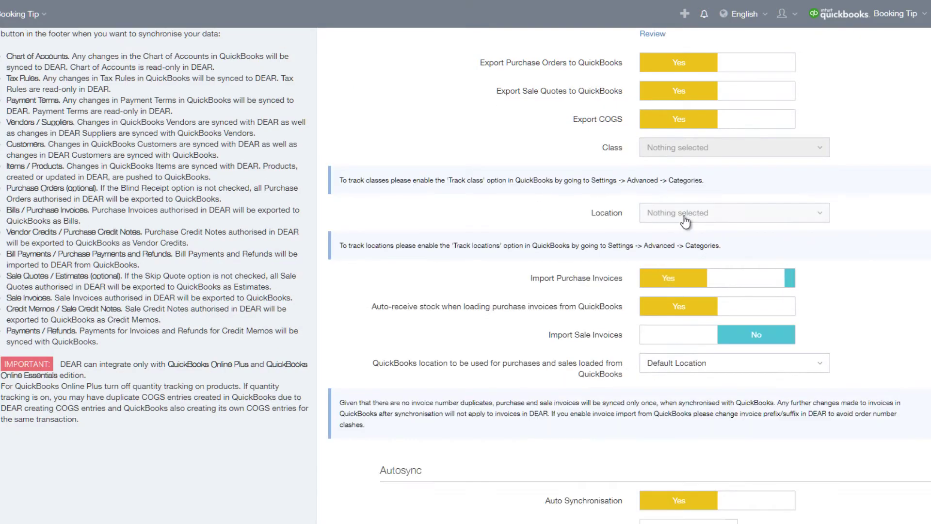
{"action": "left_click", "coordinate": [672, 339]}
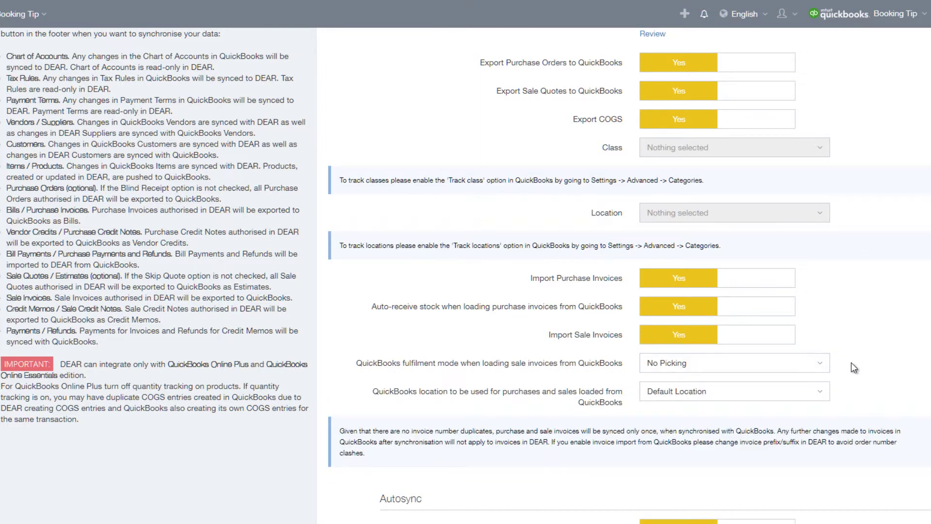
Set automatic synchronisation to run every 2 hours with Email error alerts
{"action": "scroll", "coordinate": [851, 363], "scroll_direction": "down", "scroll_amount": 6}
{"action": "left_click", "coordinate": [746, 246]}
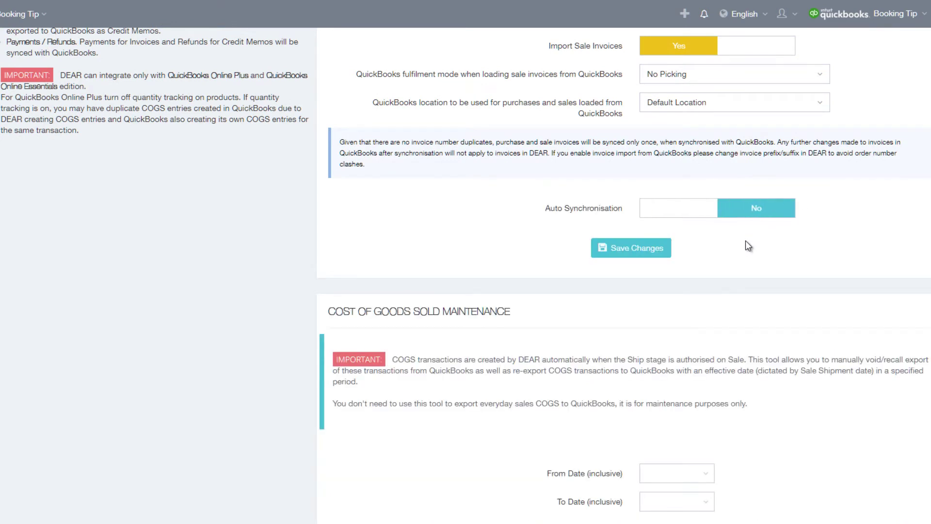
{"action": "left_click", "coordinate": [690, 213]}
{"action": "left_click", "coordinate": [701, 332]}
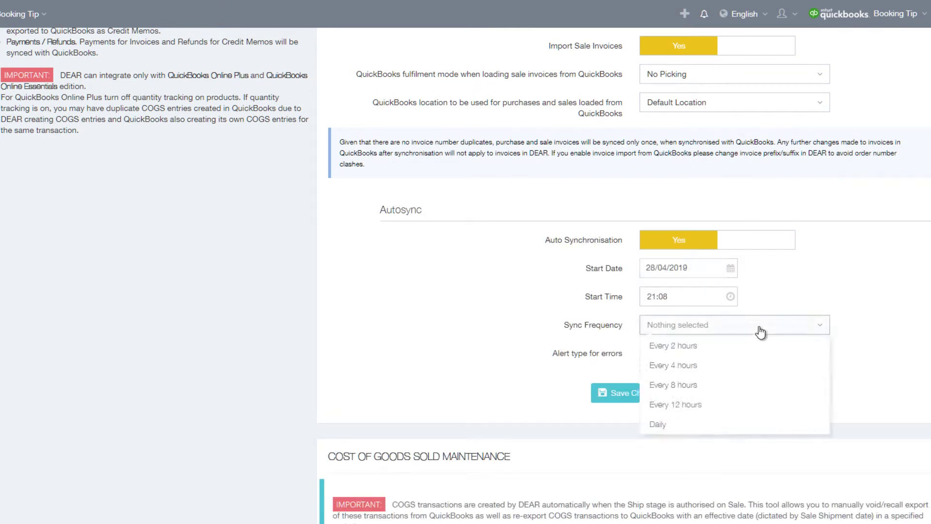
{"action": "left_click", "coordinate": [775, 348]}
{"action": "left_click", "coordinate": [776, 357]}
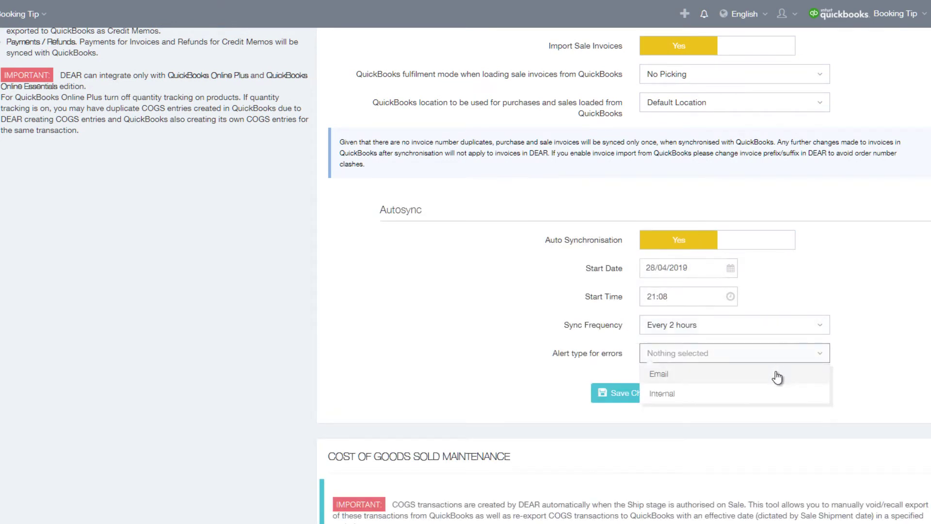
{"action": "left_click", "coordinate": [776, 375]}
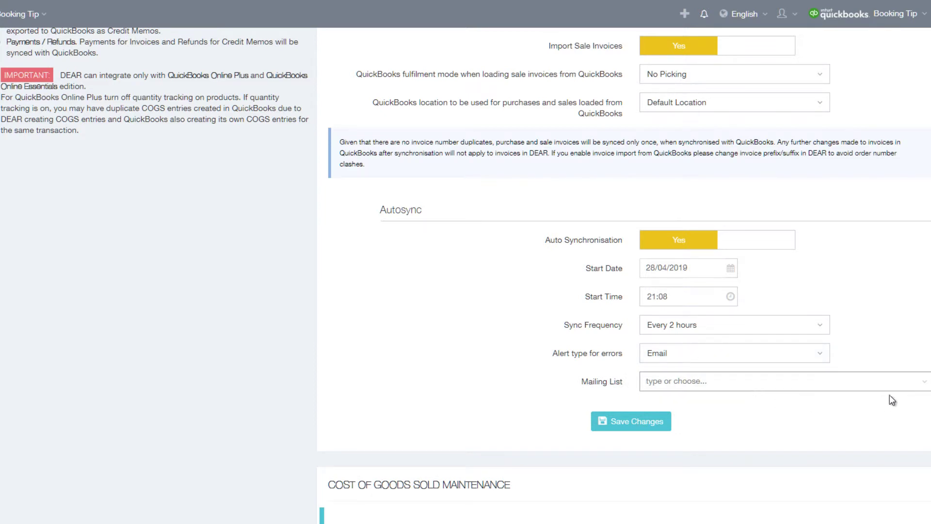
{"action": "left_click", "coordinate": [926, 388]}
{"action": "left_click", "coordinate": [755, 429]}
{"action": "left_click", "coordinate": [767, 243]}
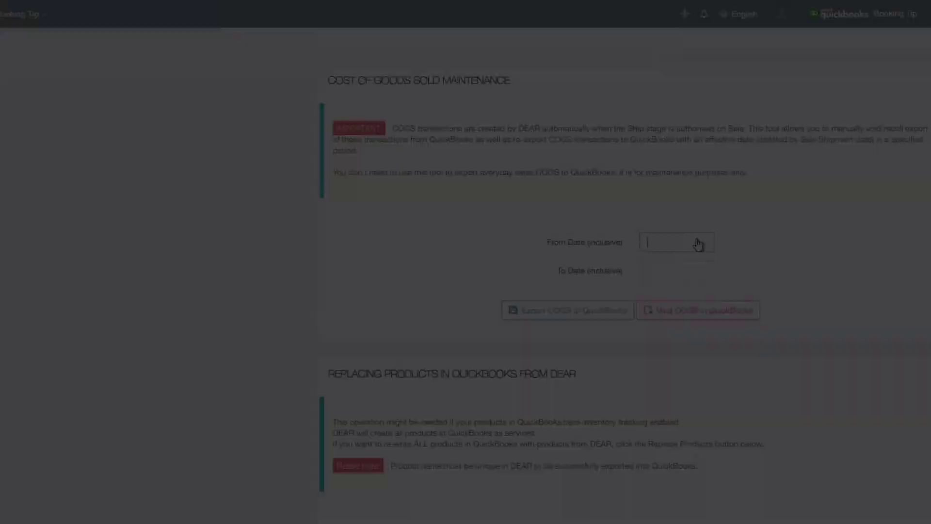
Set the COGS maintenance From Date to 16/04/2019
{"action": "left_click", "coordinate": [706, 244]}
{"action": "left_click", "coordinate": [684, 332]}
{"action": "left_click", "coordinate": [708, 274]}
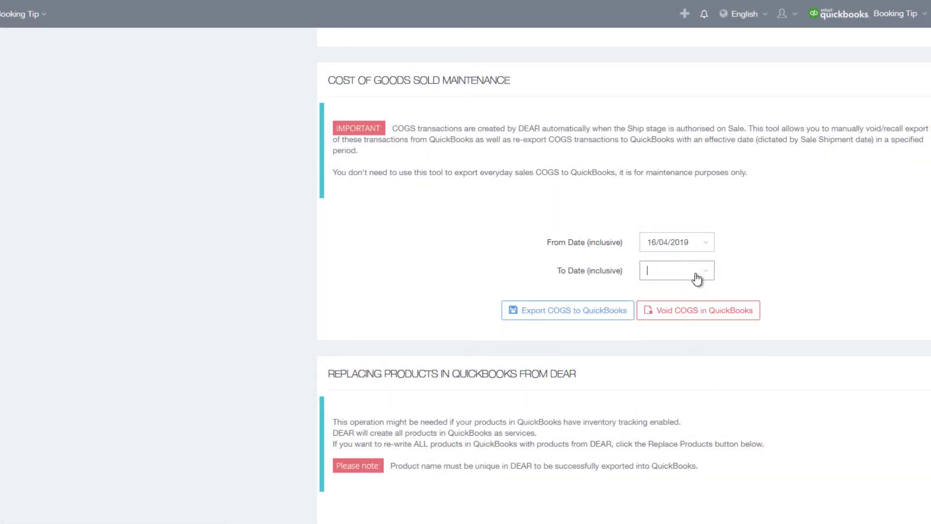
Set the COGS To Date to 24/04/2019, completing the 16/04/2019–24/04/2019 range
{"action": "left_click", "coordinate": [700, 378]}
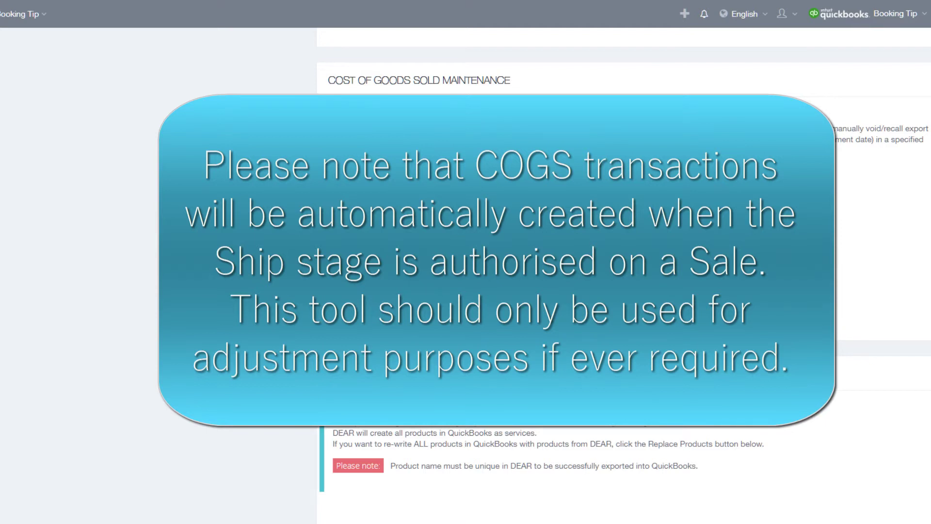
{"action": "scroll", "coordinate": [692, 322], "scroll_direction": "down", "scroll_amount": 3}
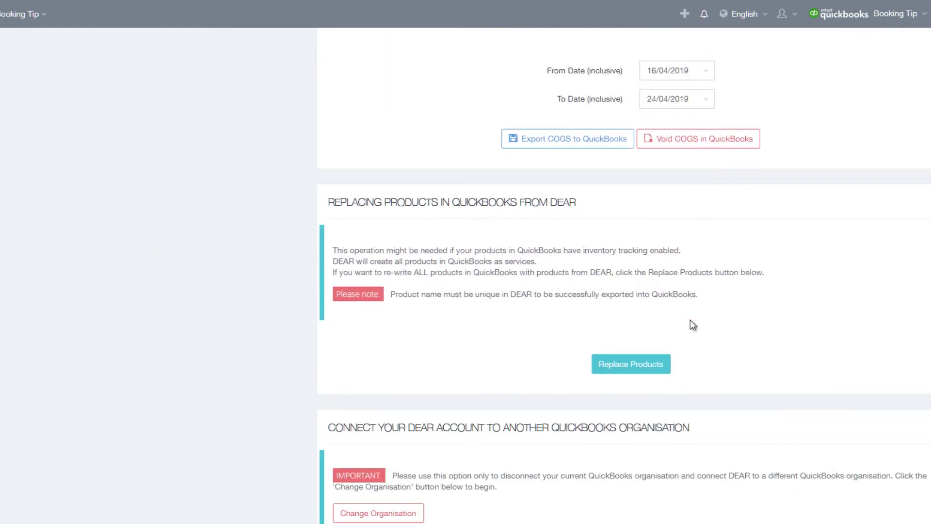
Choose 25/04/2019 as the historical data export start date and start exporting to QuickBooks
{"action": "scroll", "coordinate": [693, 324], "scroll_direction": "down", "scroll_amount": 2}
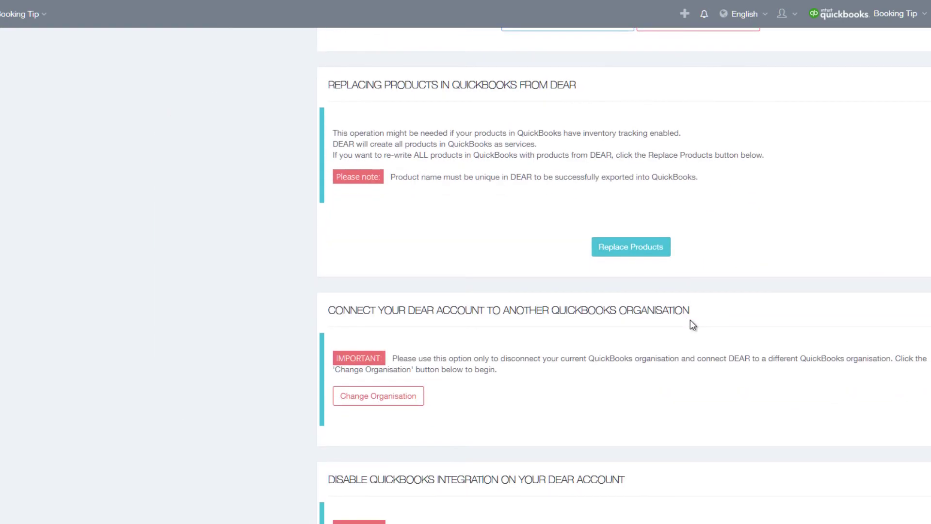
{"action": "left_click", "coordinate": [413, 402]}
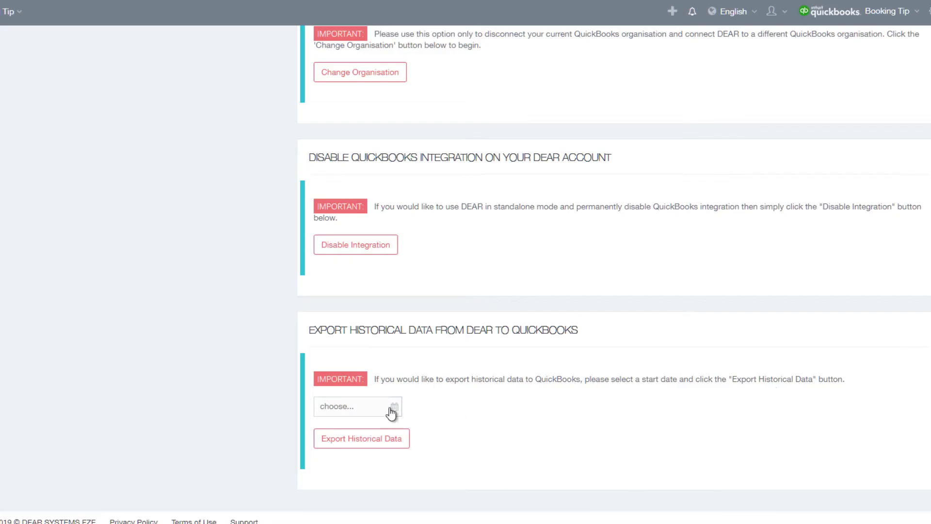
{"action": "left_click", "coordinate": [397, 410]}
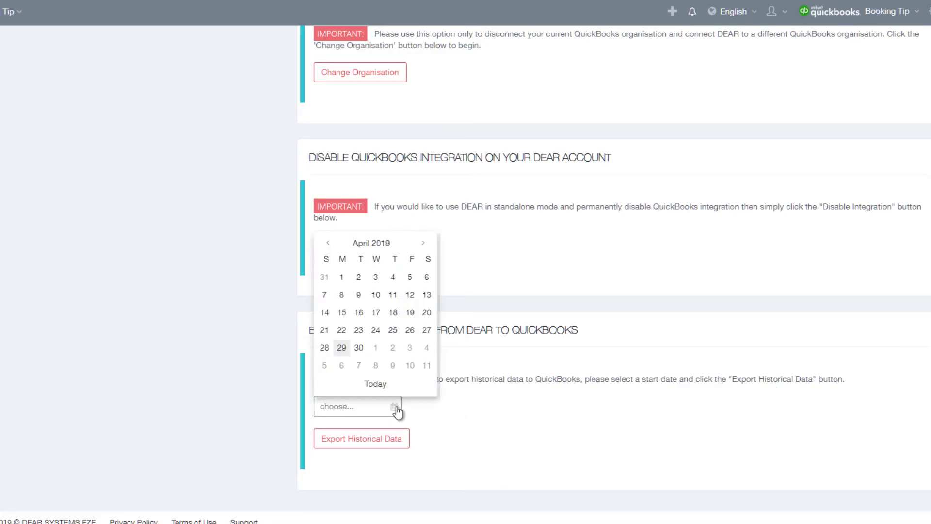
{"action": "left_click", "coordinate": [405, 342]}
{"action": "left_click", "coordinate": [391, 443]}
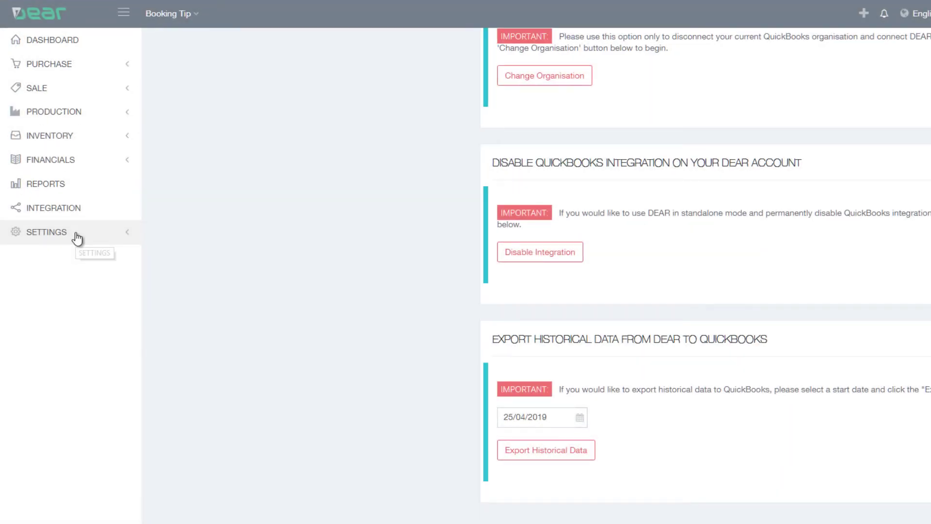
{"action": "left_click", "coordinate": [76, 237]}
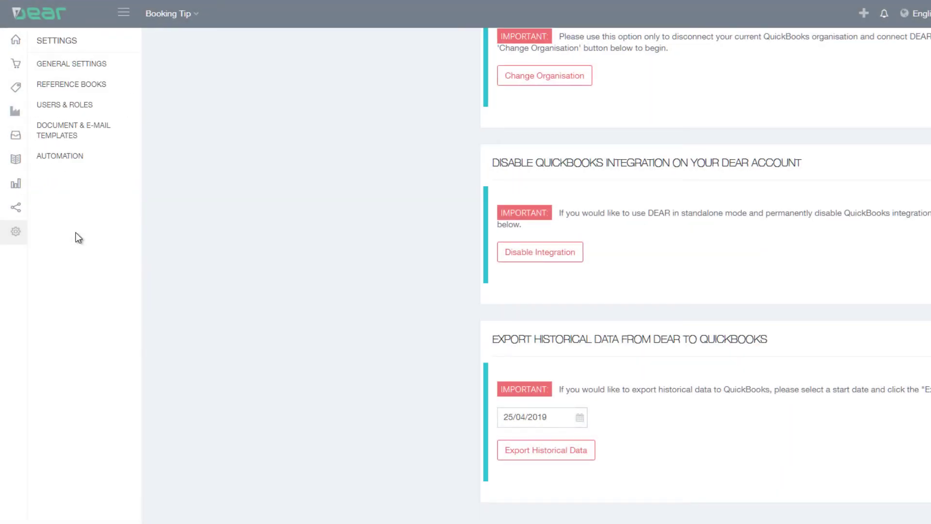
Open Reference Books > Account Mapping and review the Inventory Discrepancy and Goods Received Not Invoiced options
{"action": "left_click", "coordinate": [120, 89]}
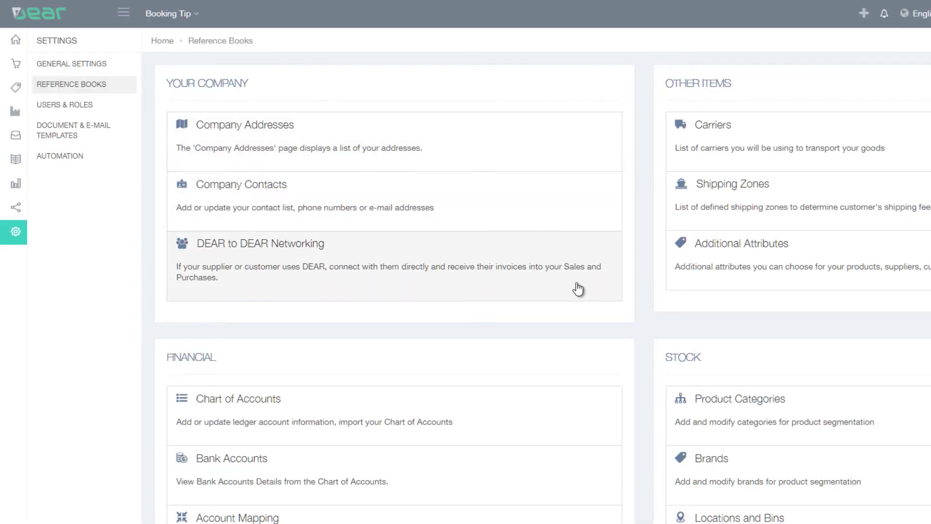
{"action": "scroll", "coordinate": [575, 295], "scroll_direction": "down", "scroll_amount": 1}
{"action": "scroll", "coordinate": [574, 306], "scroll_direction": "down", "scroll_amount": 1}
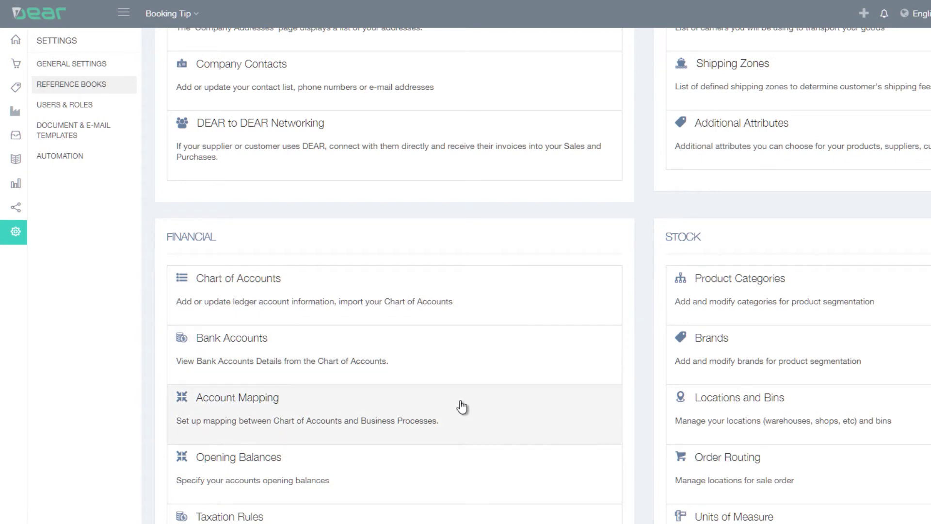
{"action": "left_click", "coordinate": [462, 422]}
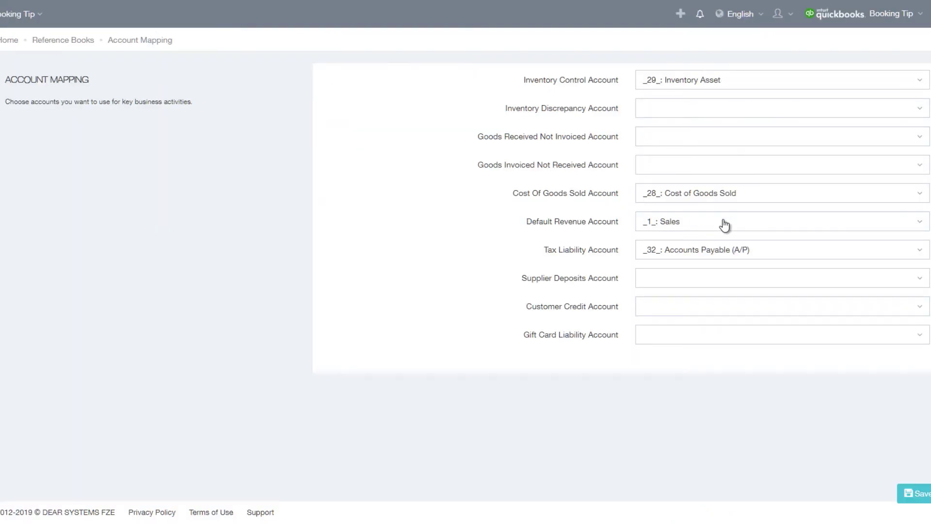
{"action": "left_click", "coordinate": [717, 111]}
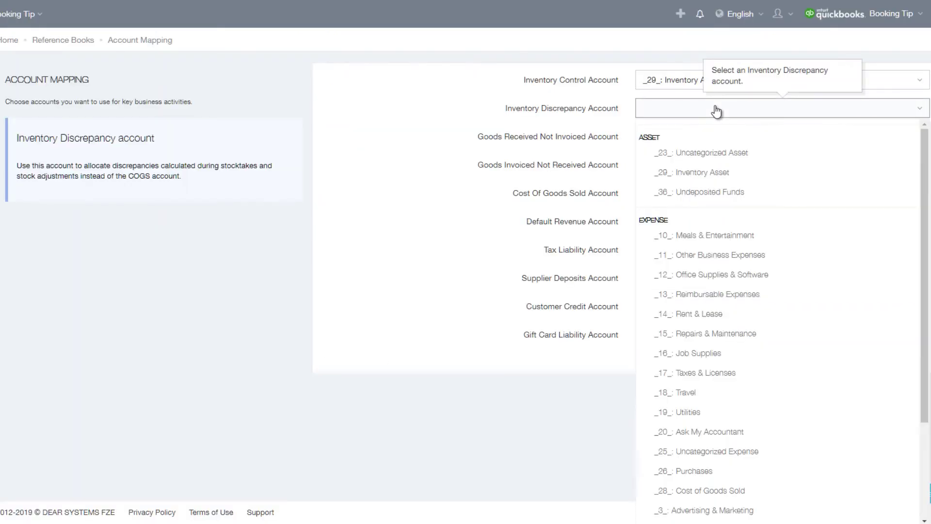
{"action": "left_click", "coordinate": [715, 111]}
{"action": "left_click", "coordinate": [707, 140]}
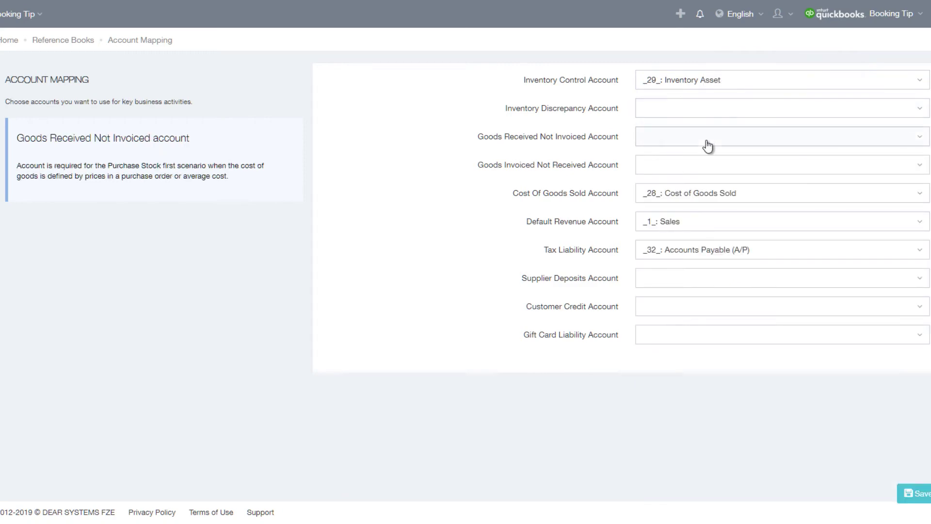
{"action": "left_click", "coordinate": [709, 167]}
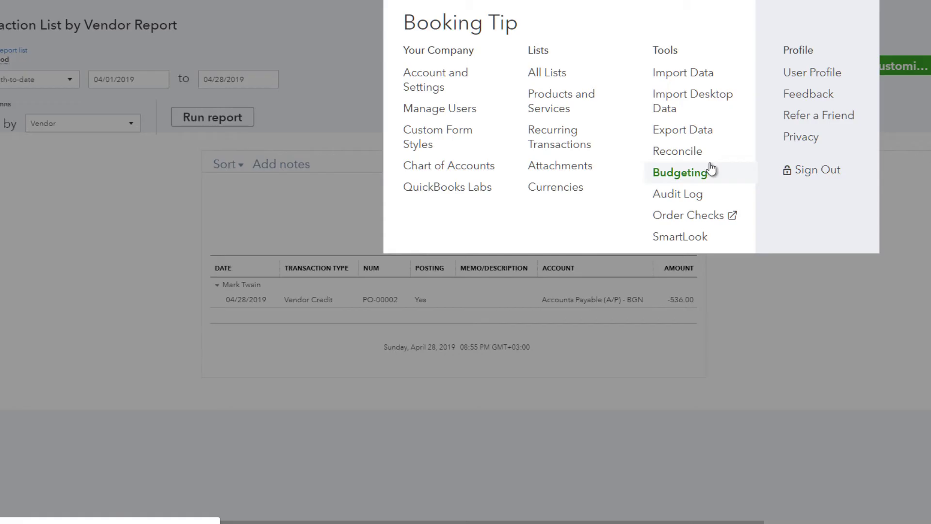
In QuickBooks Online's Chart of Accounts, start a new account and inspect account types, choosing Credit Card
{"action": "left_click", "coordinate": [483, 169]}
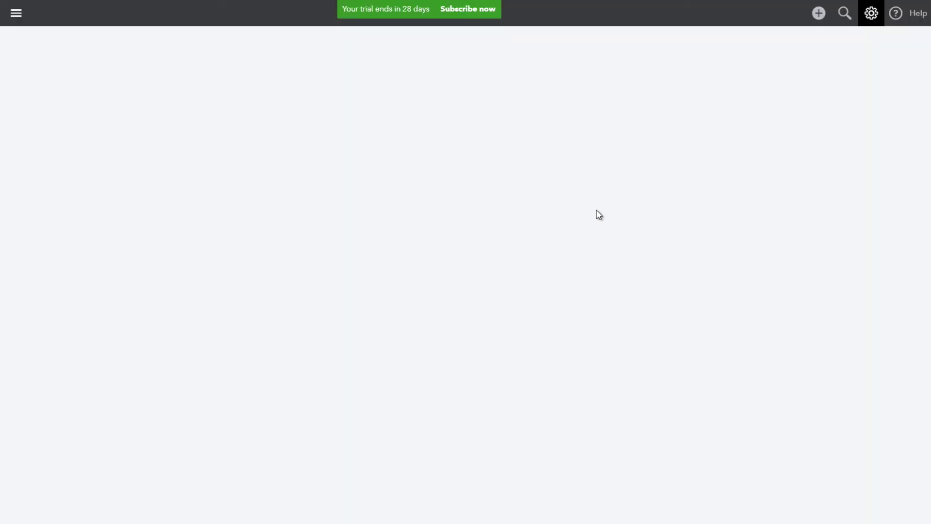
{"action": "scroll", "coordinate": [515, 142], "scroll_direction": "down", "scroll_amount": 1}
{"action": "scroll", "coordinate": [515, 141], "scroll_direction": "down", "scroll_amount": 3}
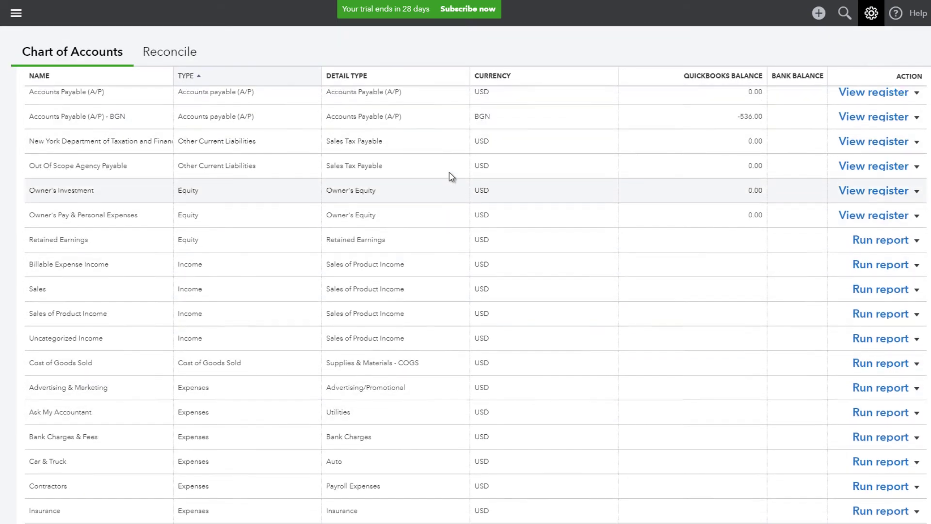
{"action": "scroll", "coordinate": [451, 176], "scroll_direction": "up", "scroll_amount": 4}
{"action": "scroll", "coordinate": [779, 137], "scroll_direction": "up", "scroll_amount": 1}
{"action": "left_click", "coordinate": [898, 93]}
{"action": "left_click", "coordinate": [389, 180]}
{"action": "left_click", "coordinate": [390, 179]}
{"action": "left_click", "coordinate": [391, 144]}
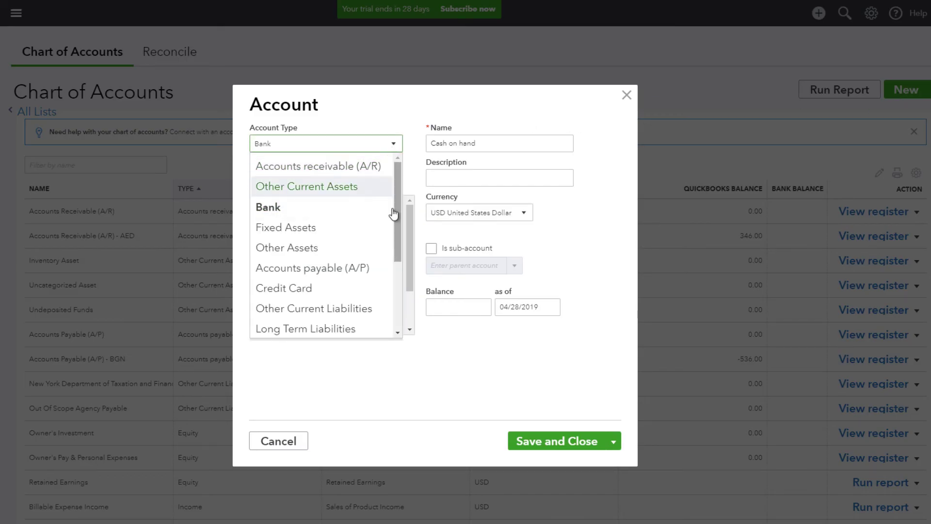
{"action": "left_click", "coordinate": [382, 290]}
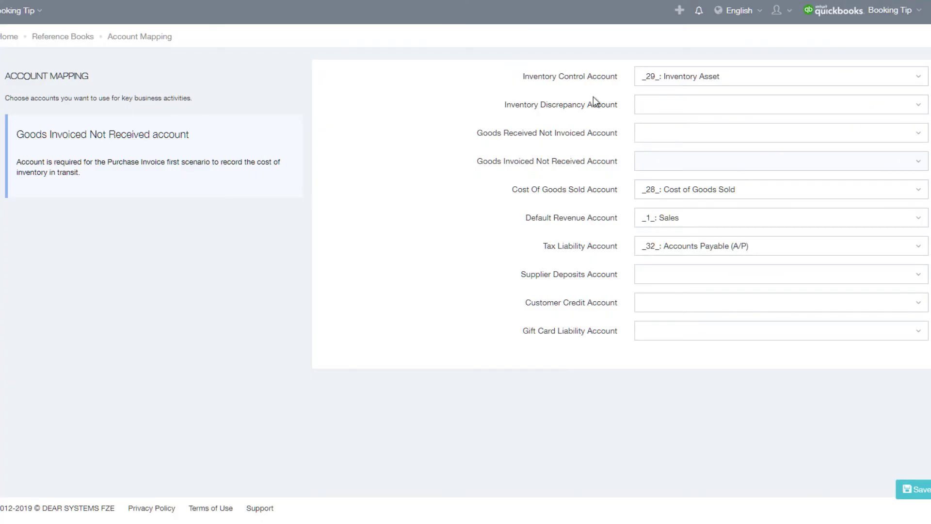
Map Goods Invoiced Not Received to Uncategorized Asset and Goods Received Not Invoiced to Inventory Asset
{"action": "left_click", "coordinate": [803, 161]}
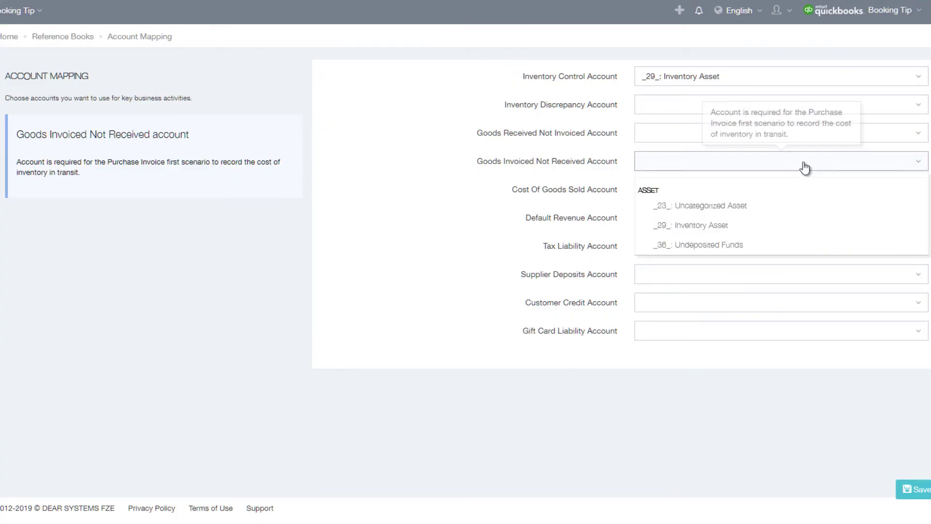
{"action": "left_click", "coordinate": [795, 206]}
{"action": "left_click", "coordinate": [722, 142]}
{"action": "left_click", "coordinate": [724, 194]}
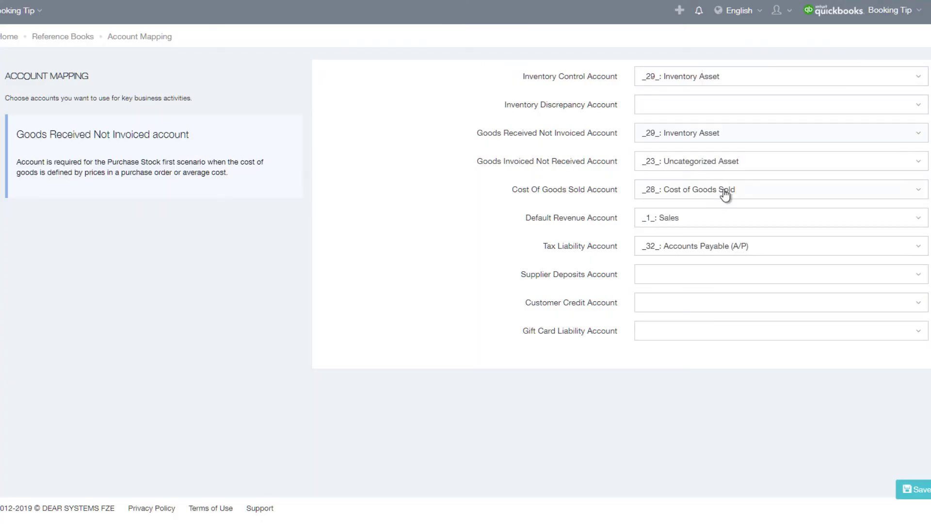
{"action": "left_click", "coordinate": [716, 112]}
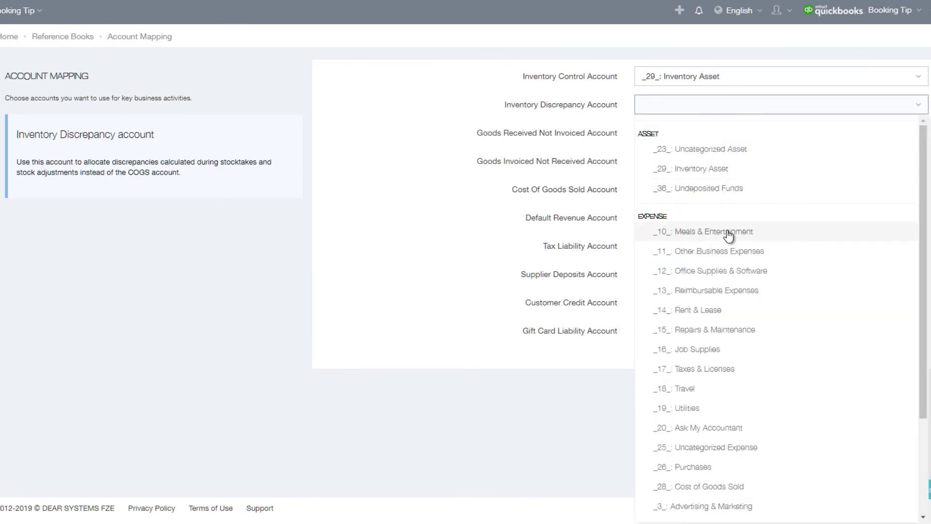